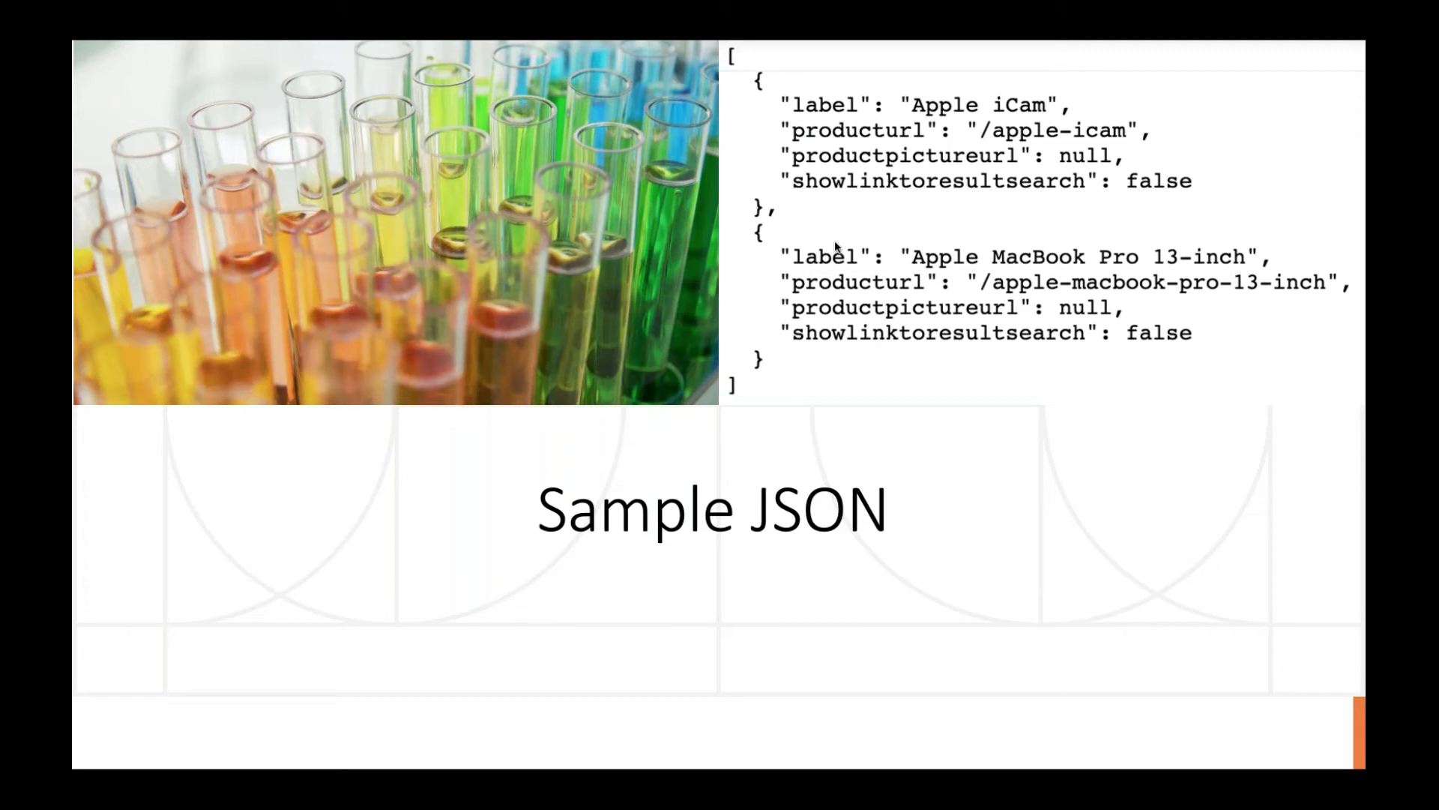
key(Right)
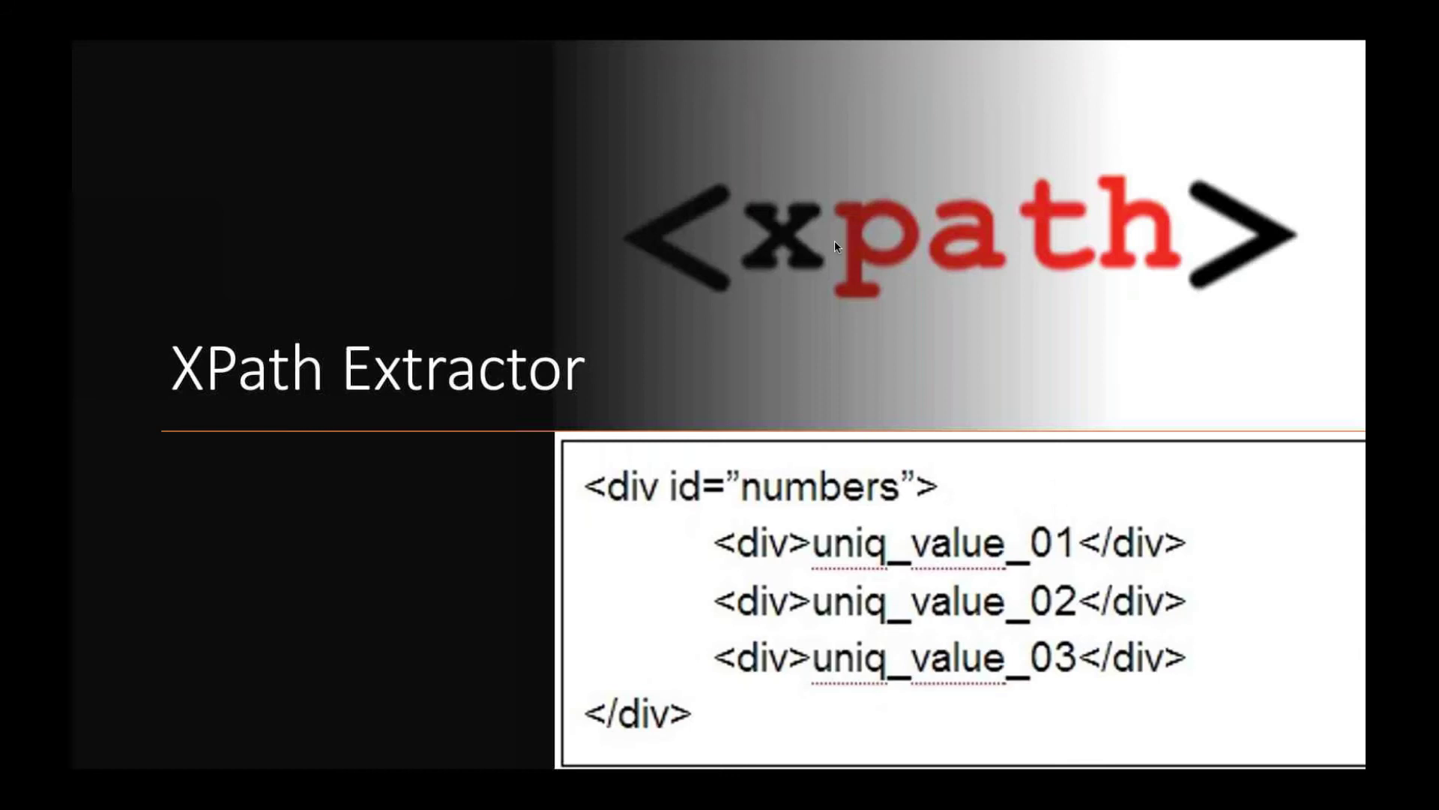
key(Left)
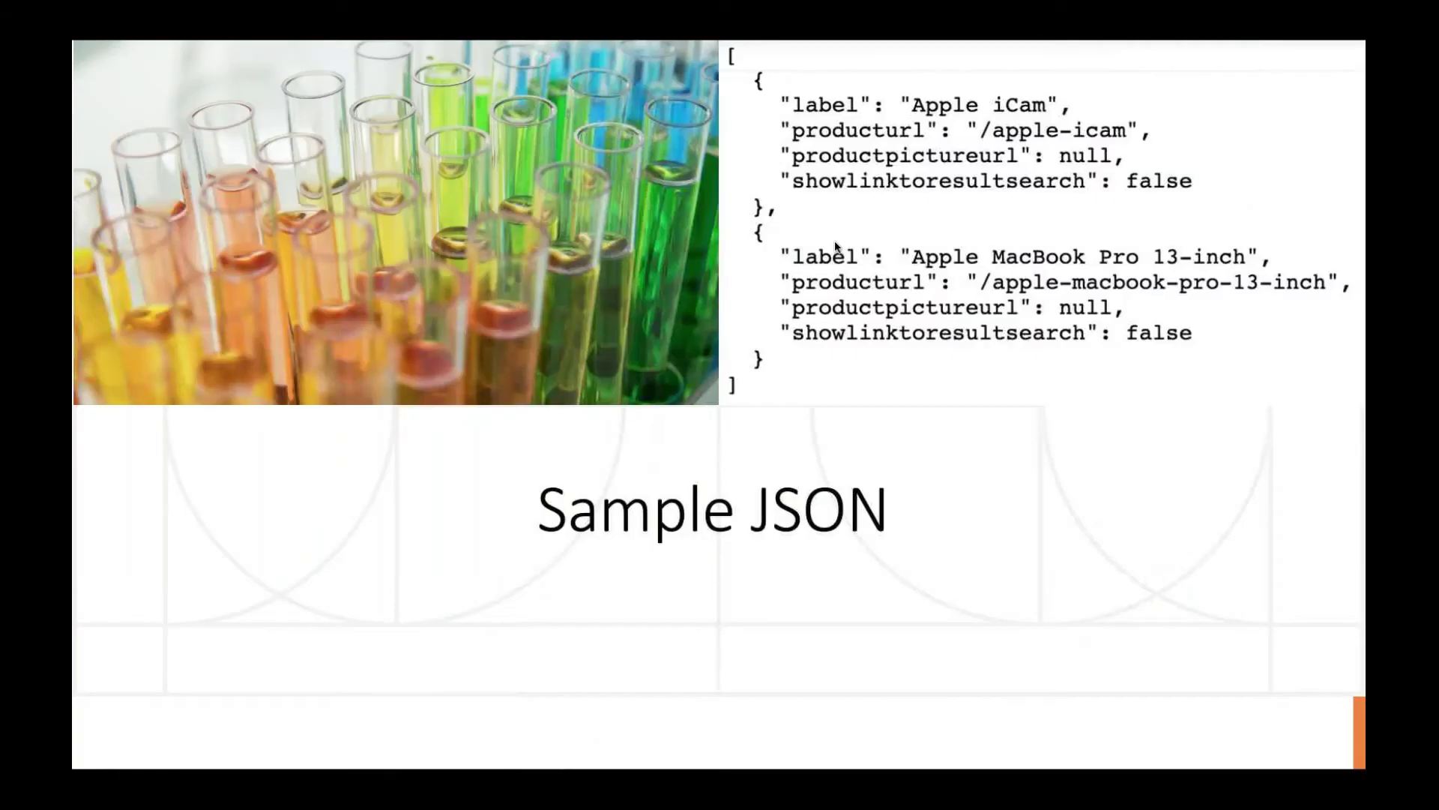
key(Right)
key(Left)
- Switch to Apache JMeter and view the response body of the "search with input 'Apple'" sample
key(super+Tab)
key(super+Tab)
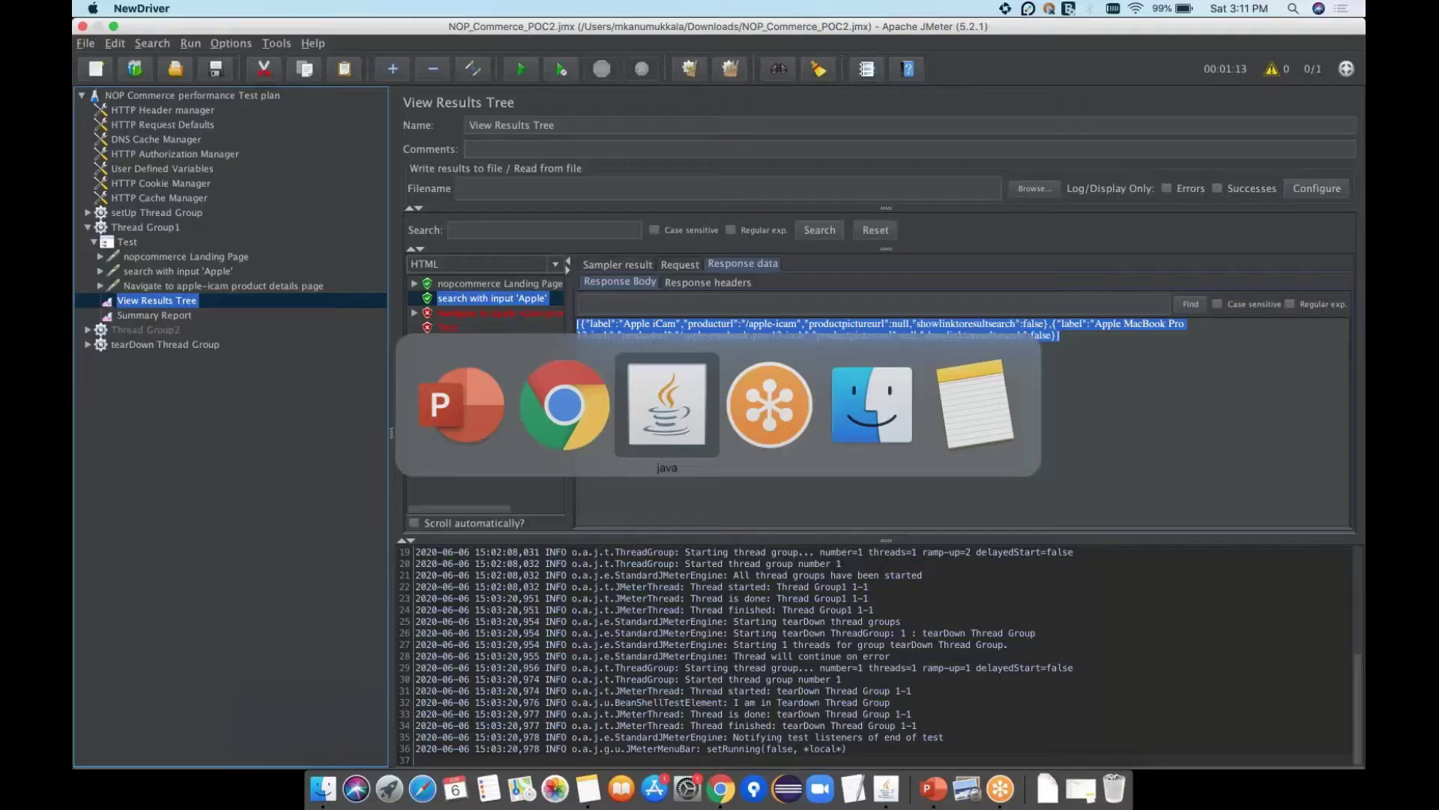
click(485, 300)
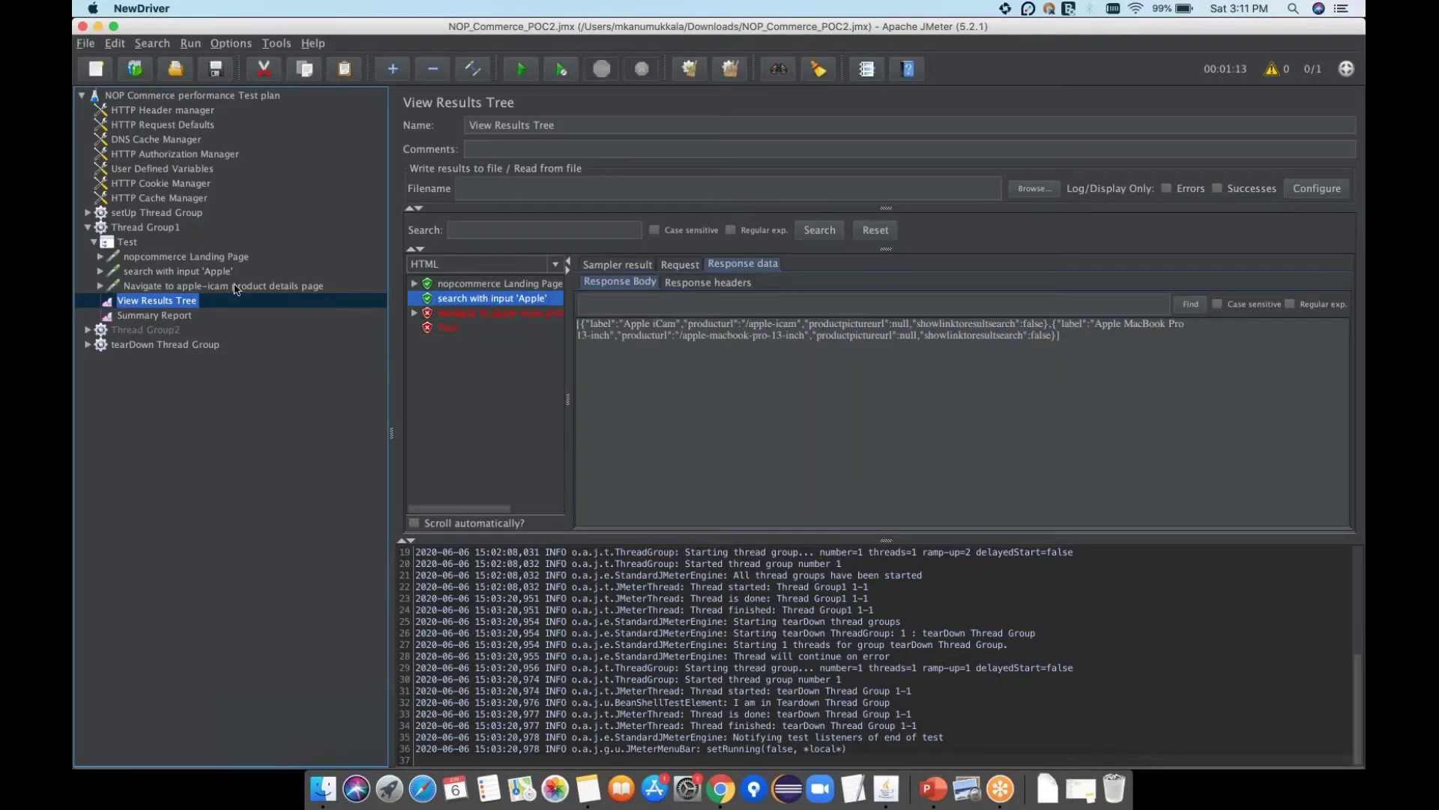
- Add a JSON Extractor post processor to the "search with input 'Apple'" HTTP request
click(162, 273)
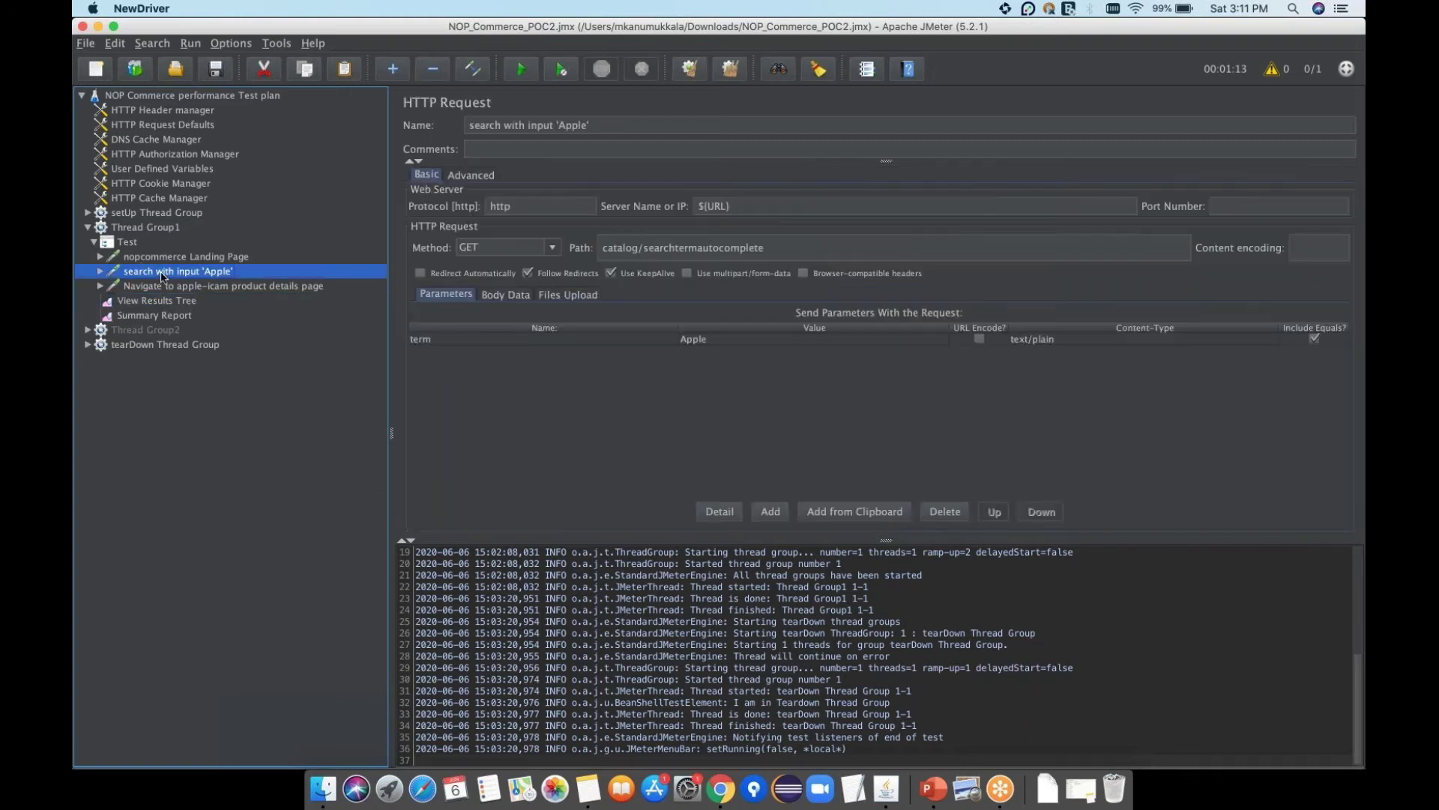
double_click(162, 274)
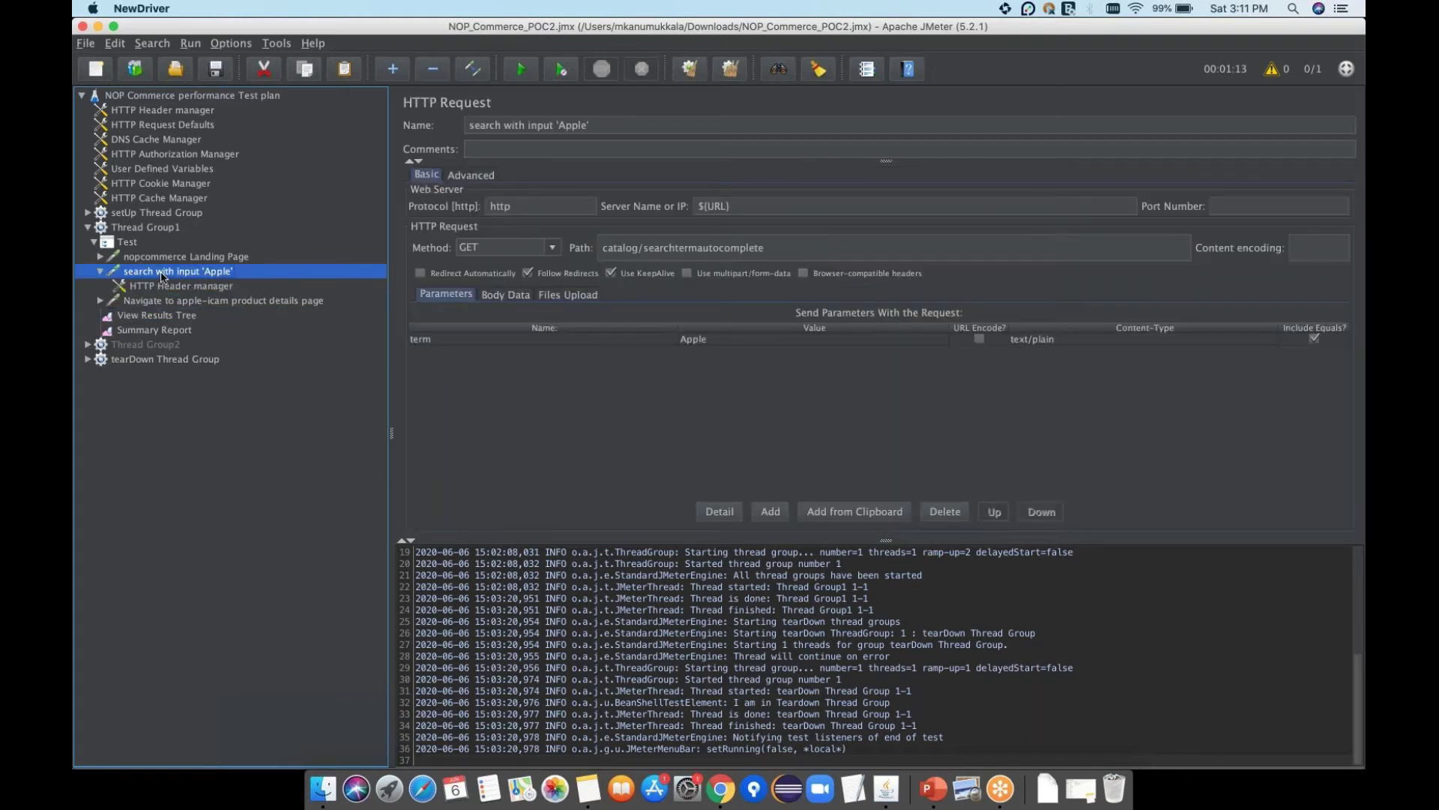
double_click(159, 274)
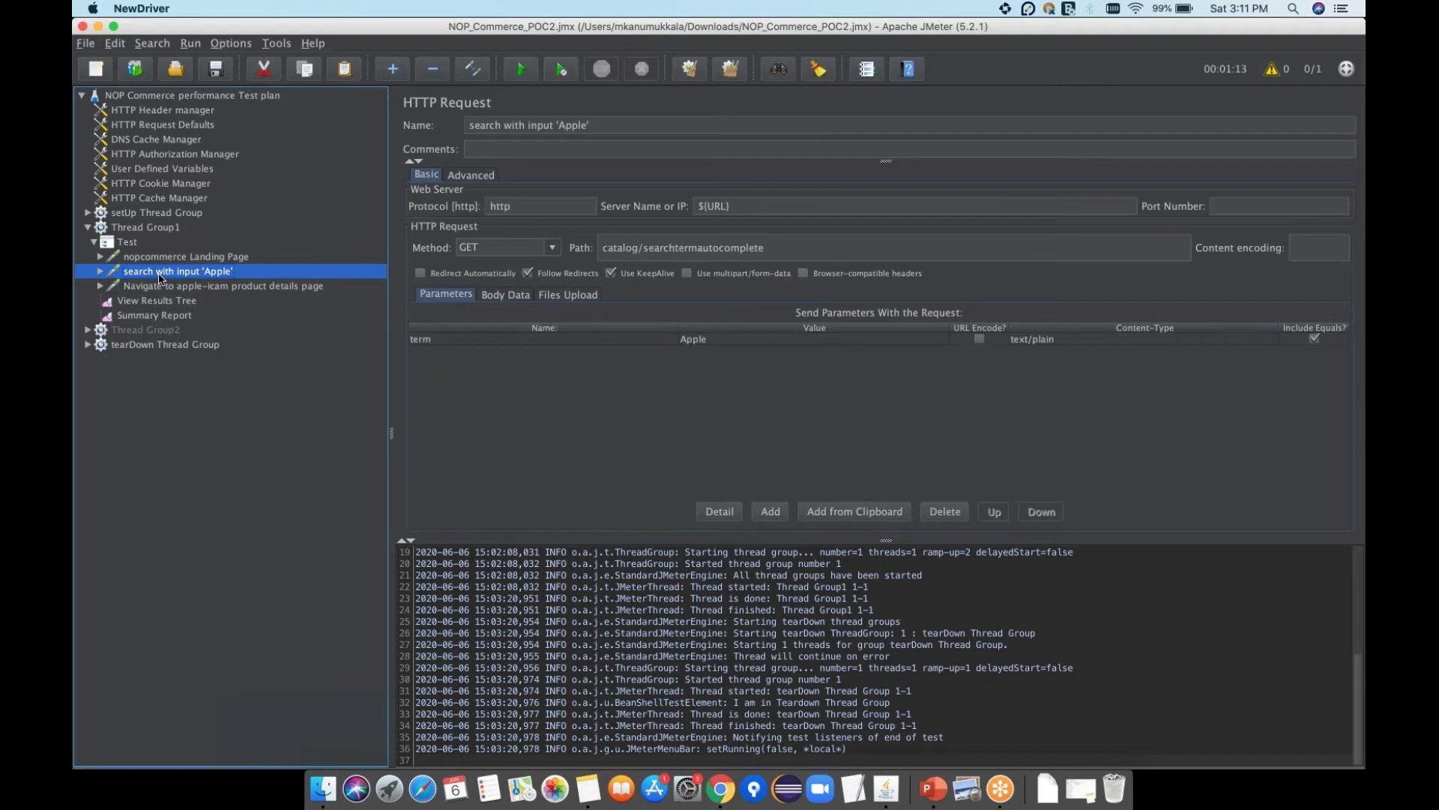
right_click(159, 277)
mouse_move(186, 287)
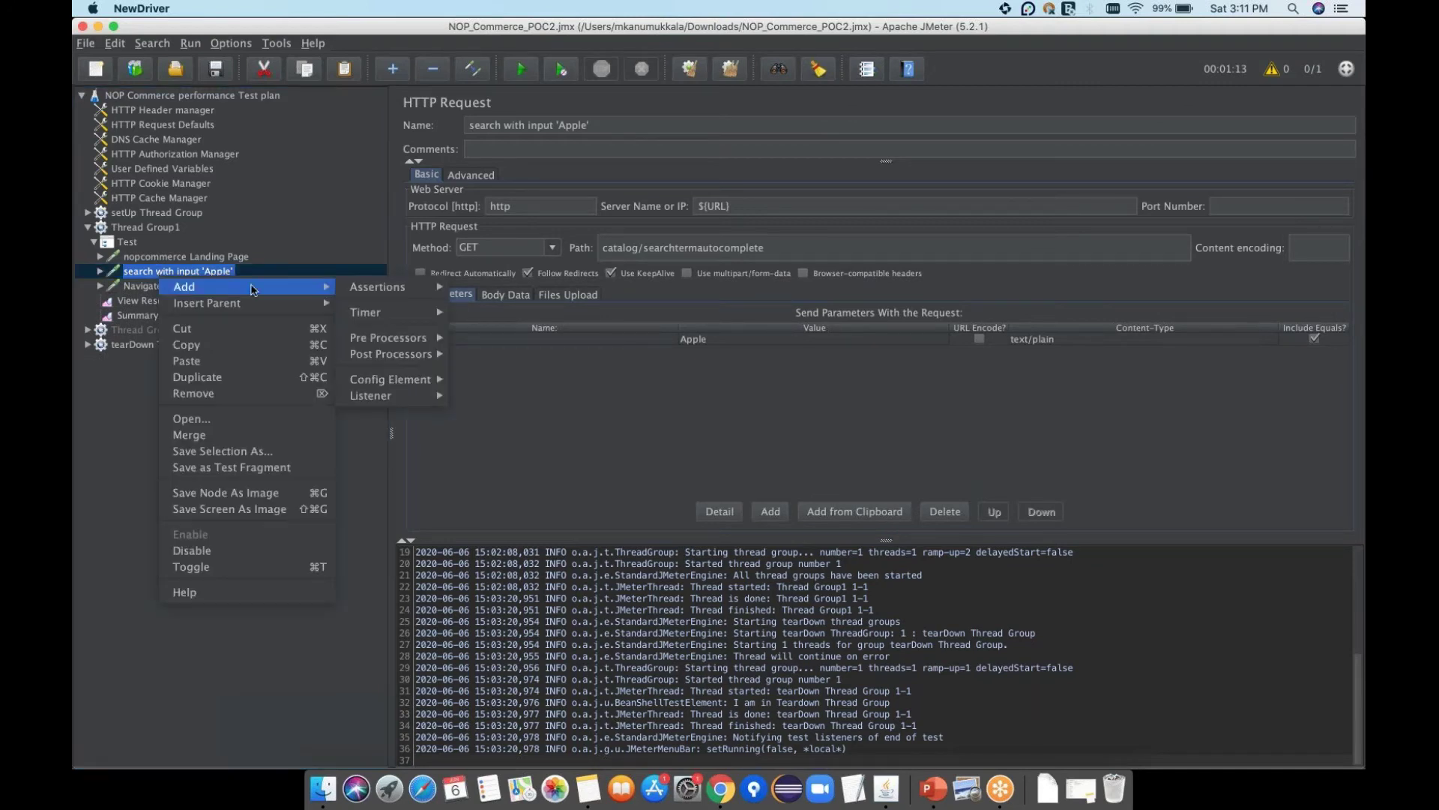
mouse_move(360, 293)
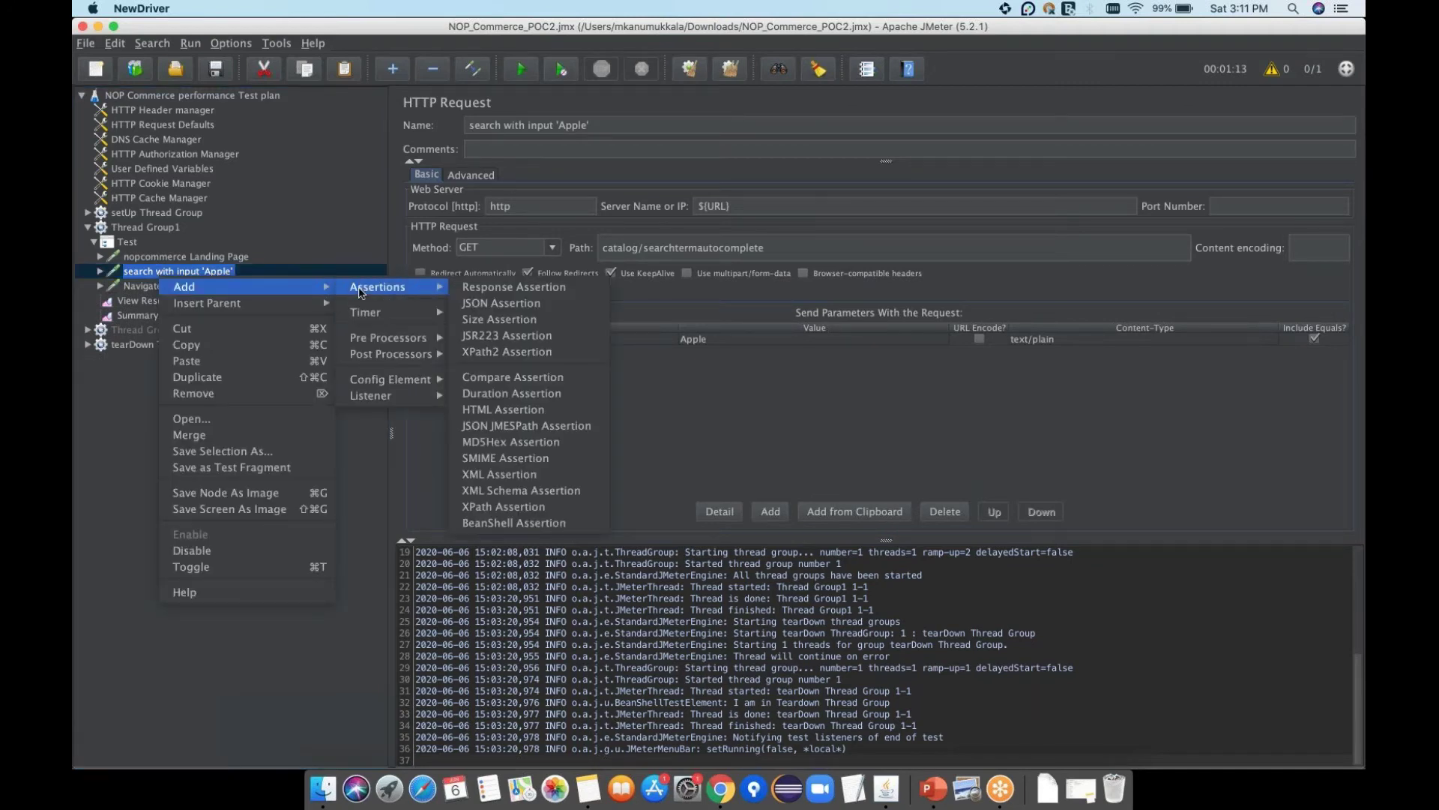
mouse_move(377, 361)
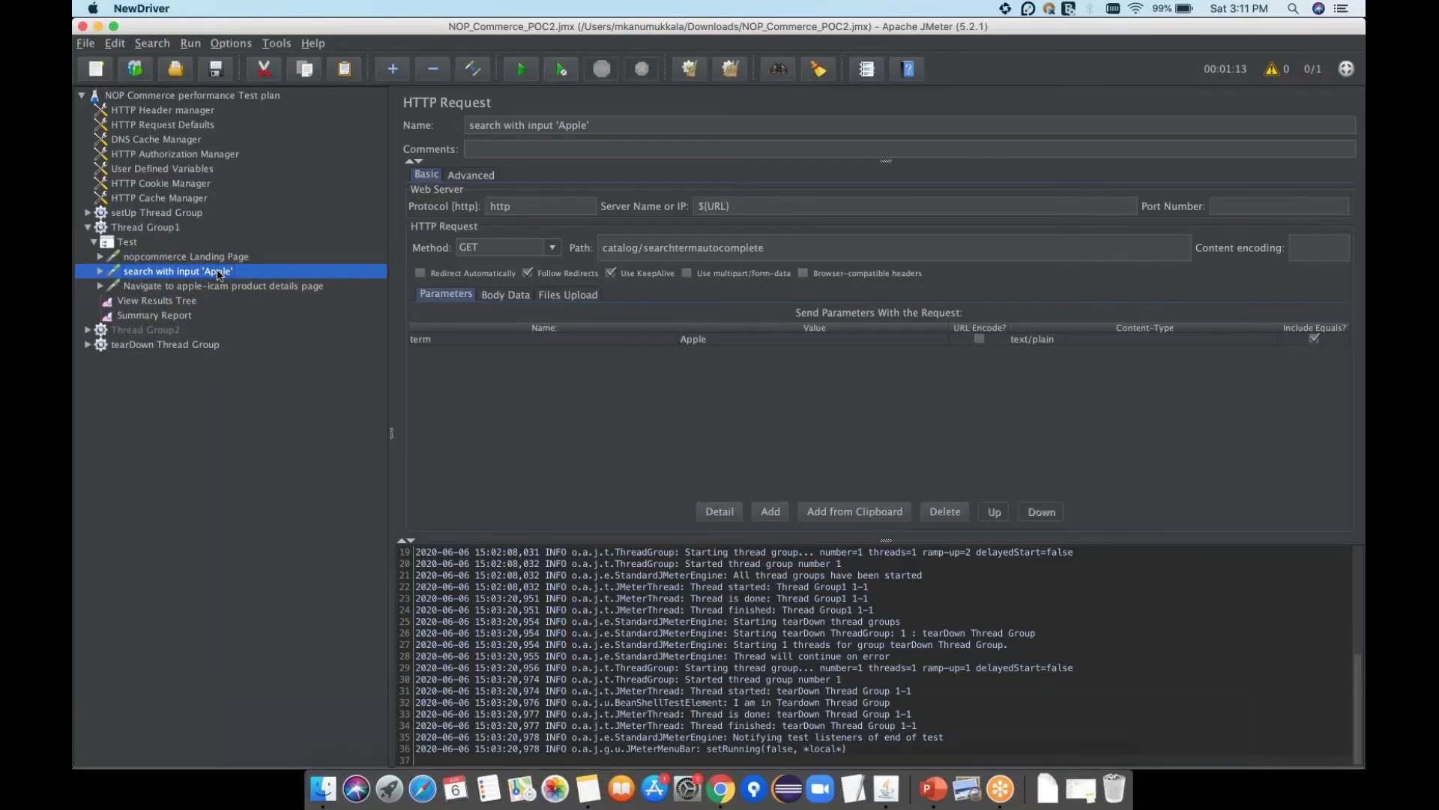
right_click(219, 276)
mouse_move(345, 285)
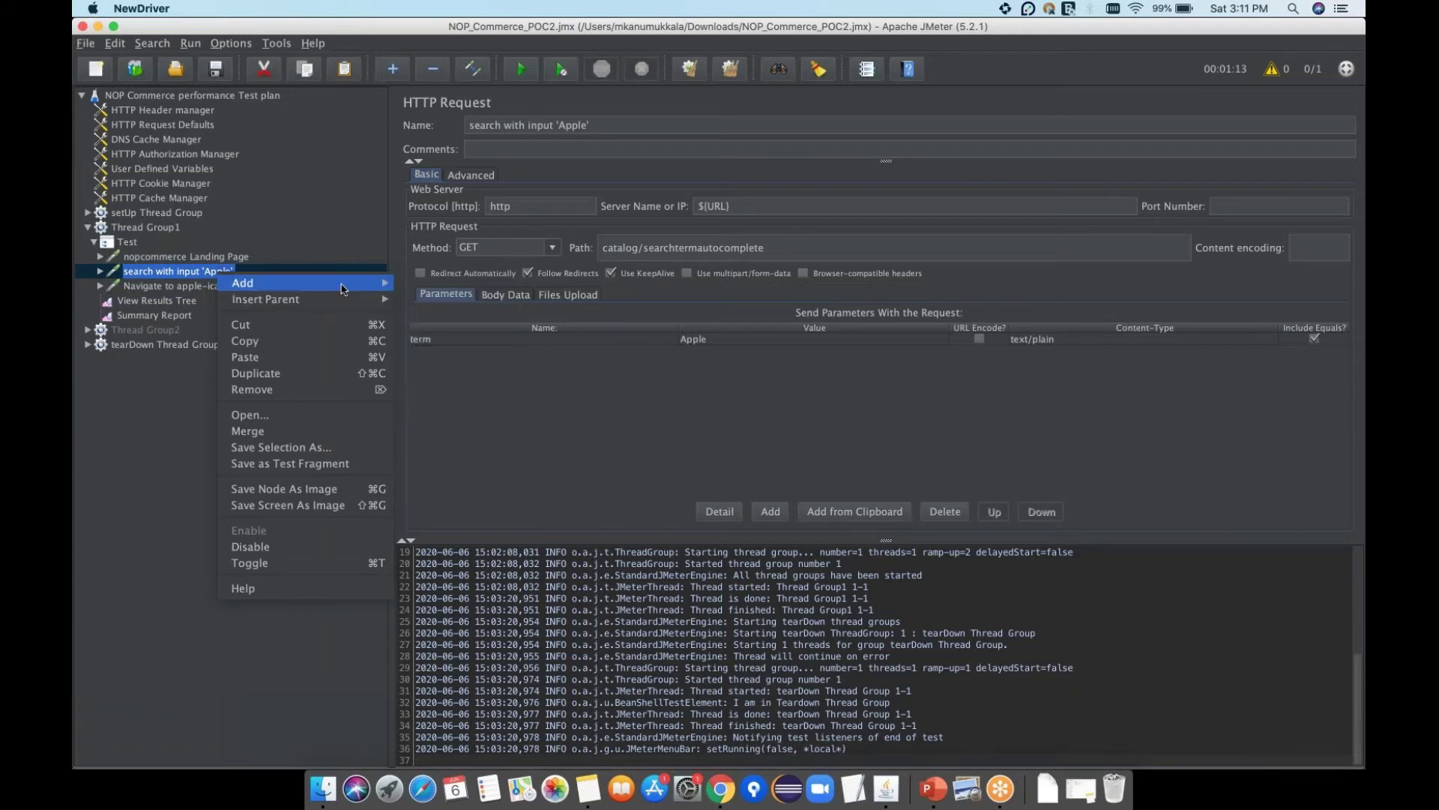
mouse_move(450, 350)
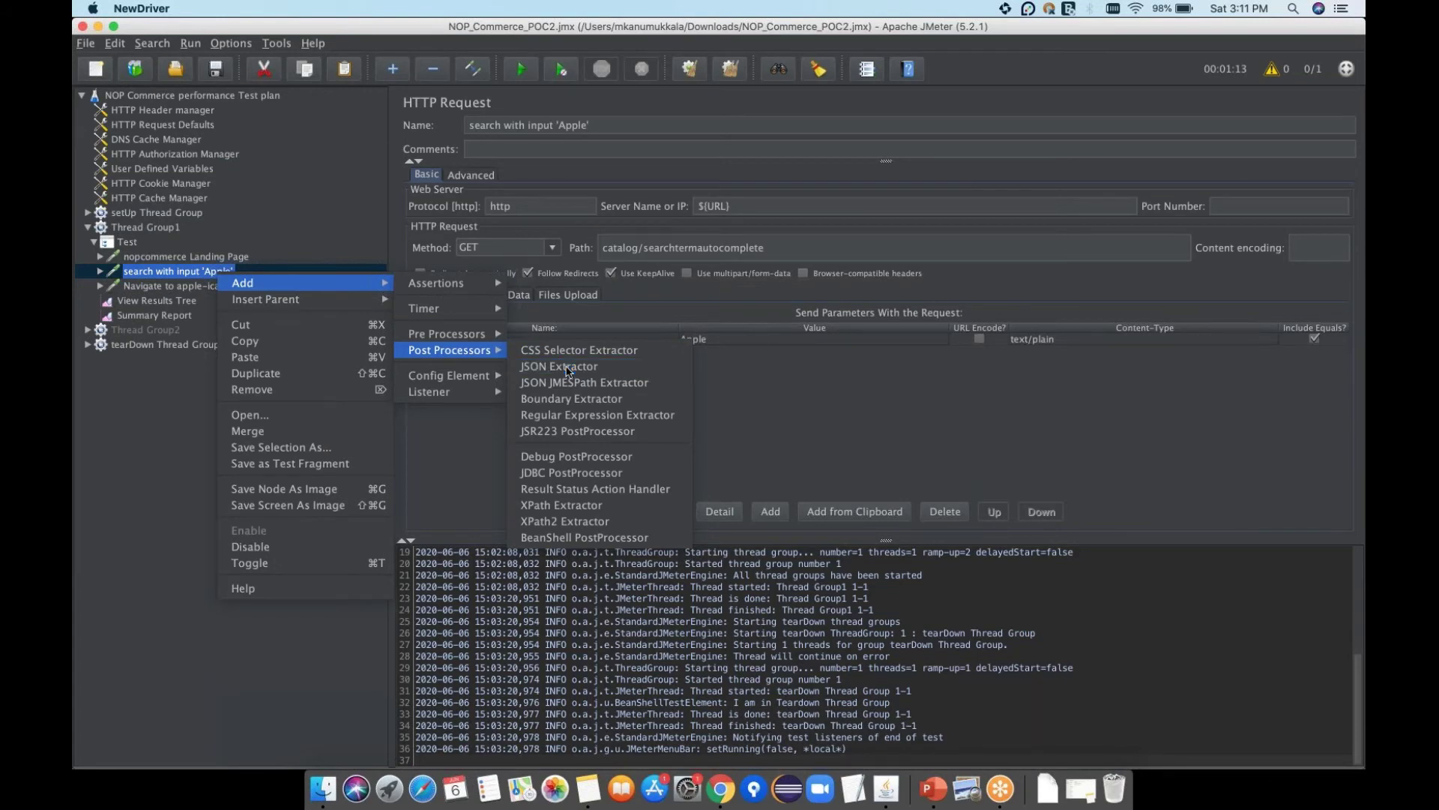
click(566, 369)
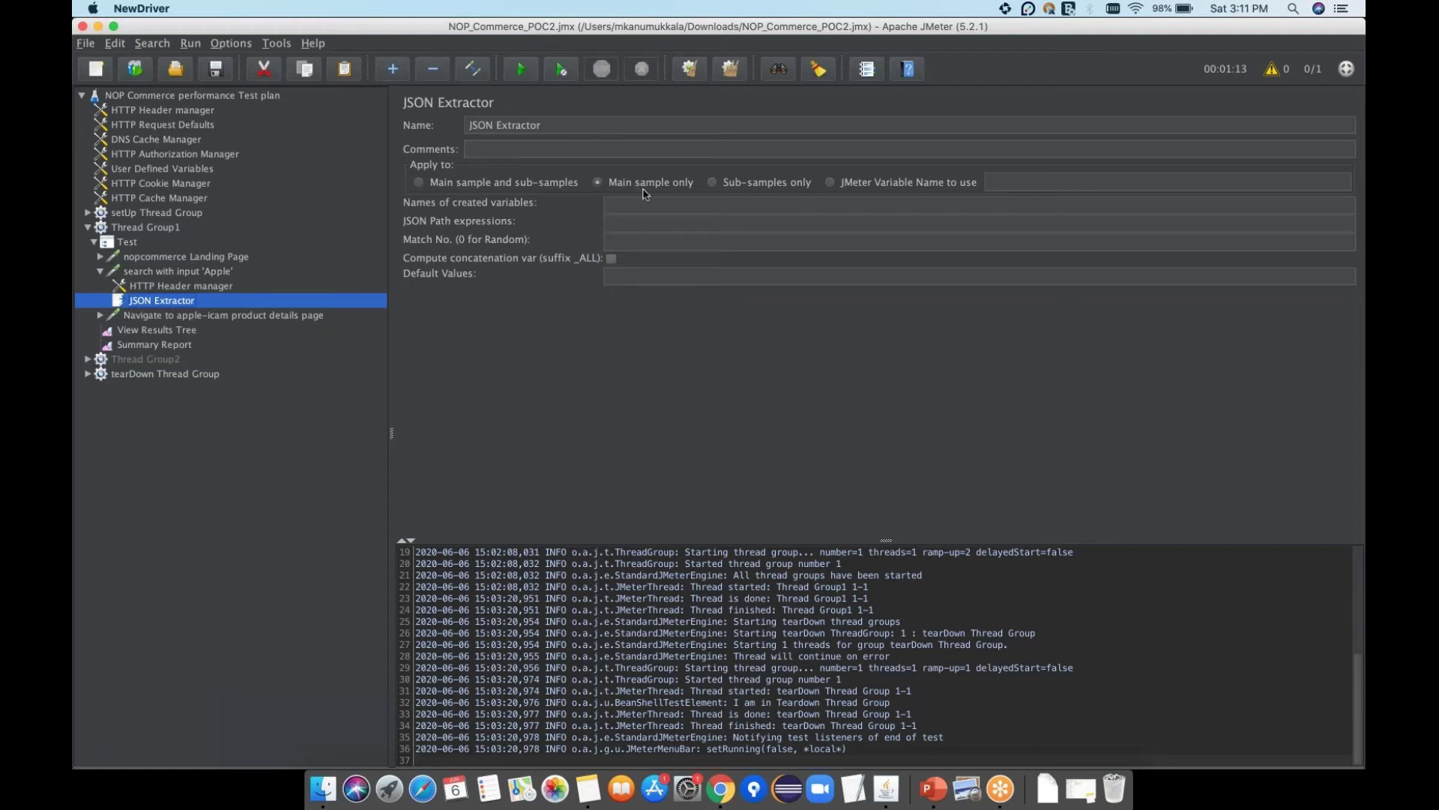
- Review the JSON response body of the "search with input 'Apple'" sample in the View Results Tree
drag(545, 125, 459, 132)
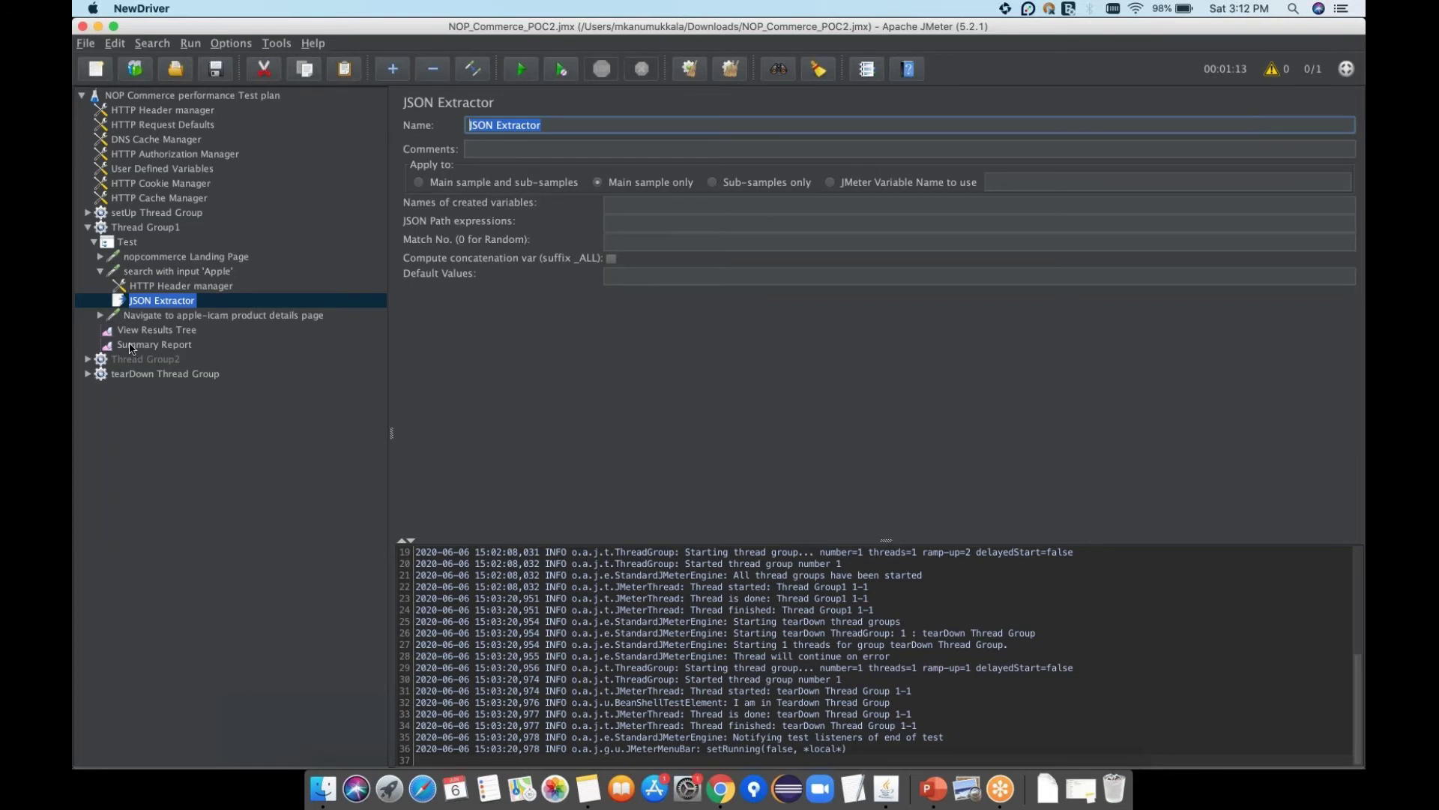
click(132, 346)
click(147, 333)
click(485, 299)
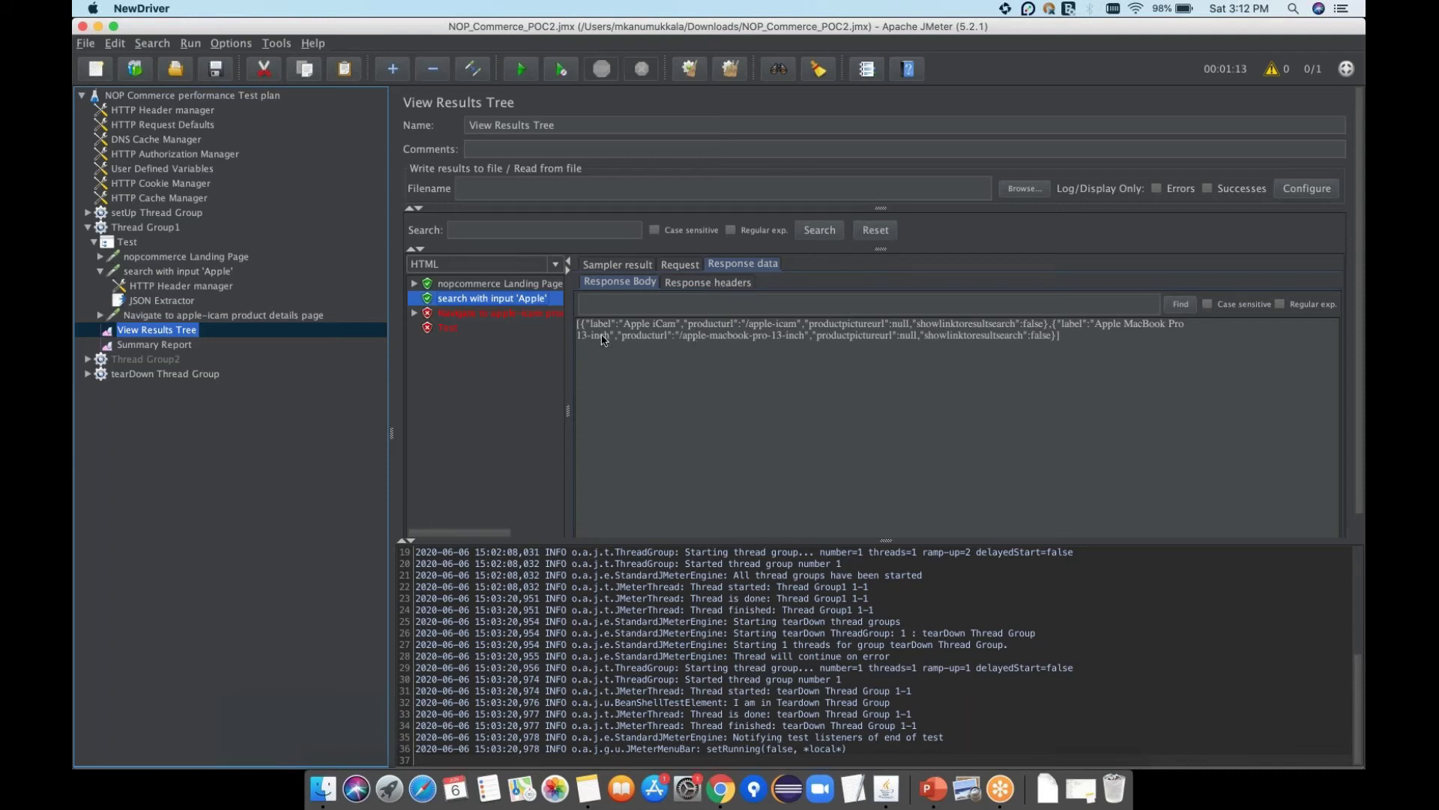
drag(733, 336, 568, 321)
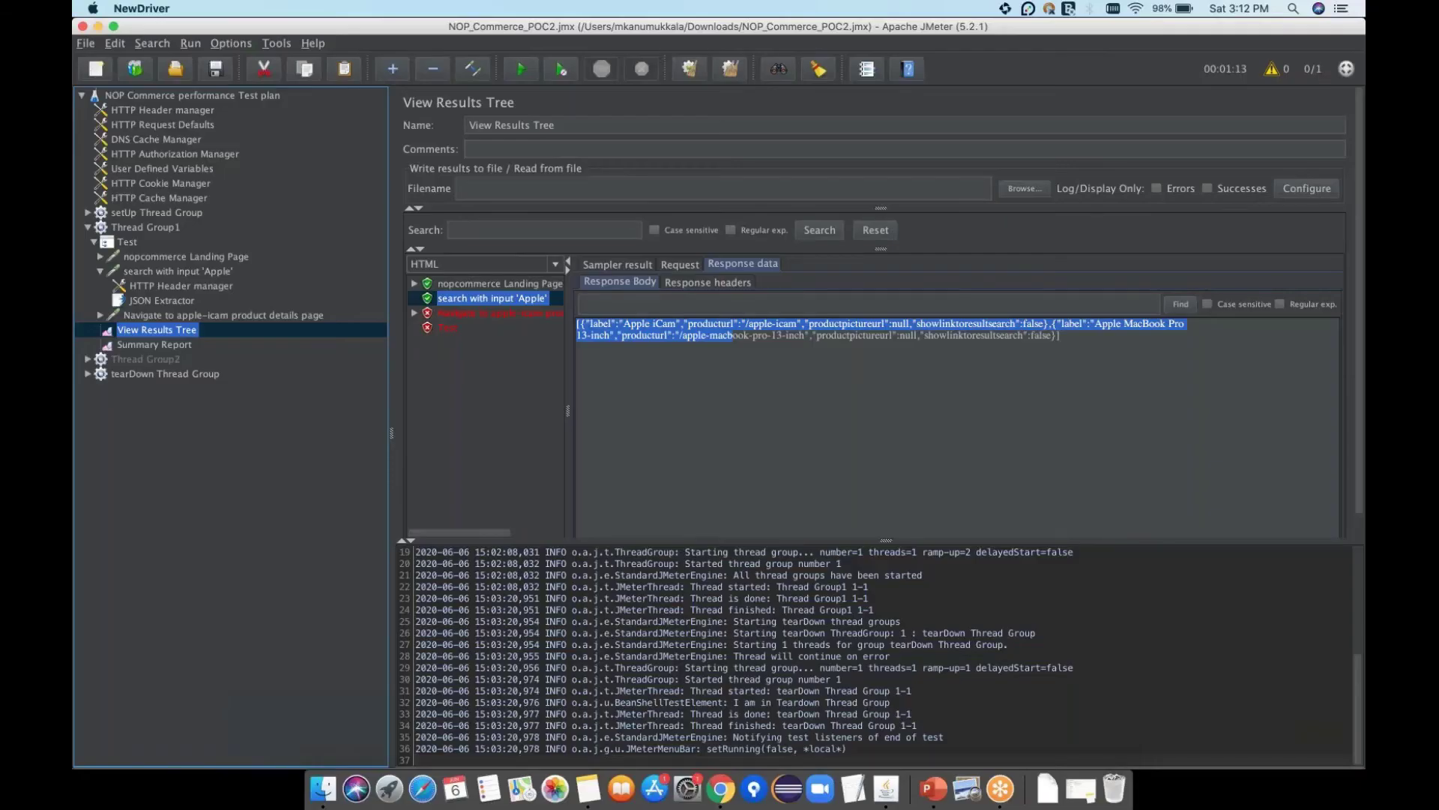
- Examine the nopcommerce Landing Page sample and the responses of several of its sub-samples
click(452, 289)
click(414, 286)
click(478, 298)
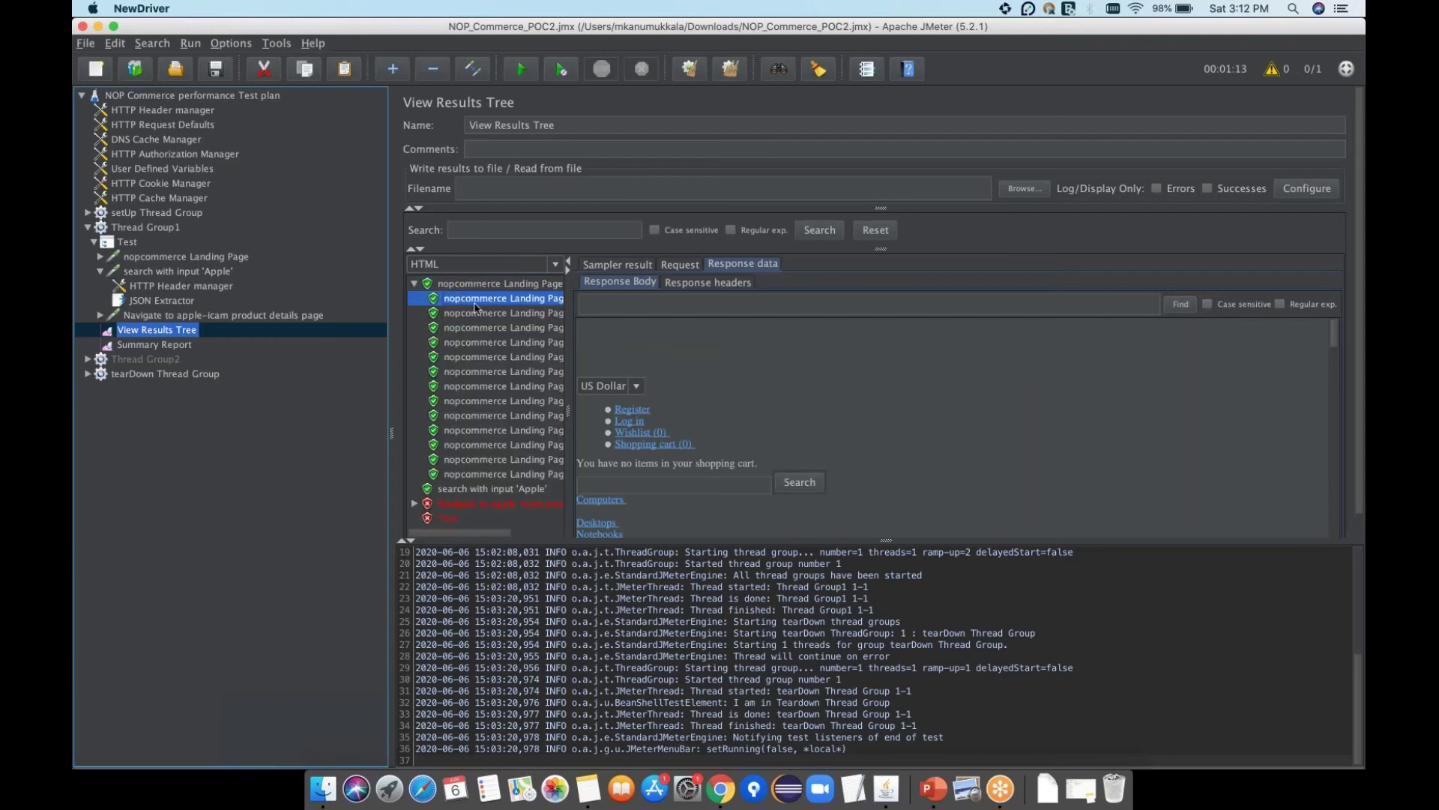
click(476, 313)
click(476, 343)
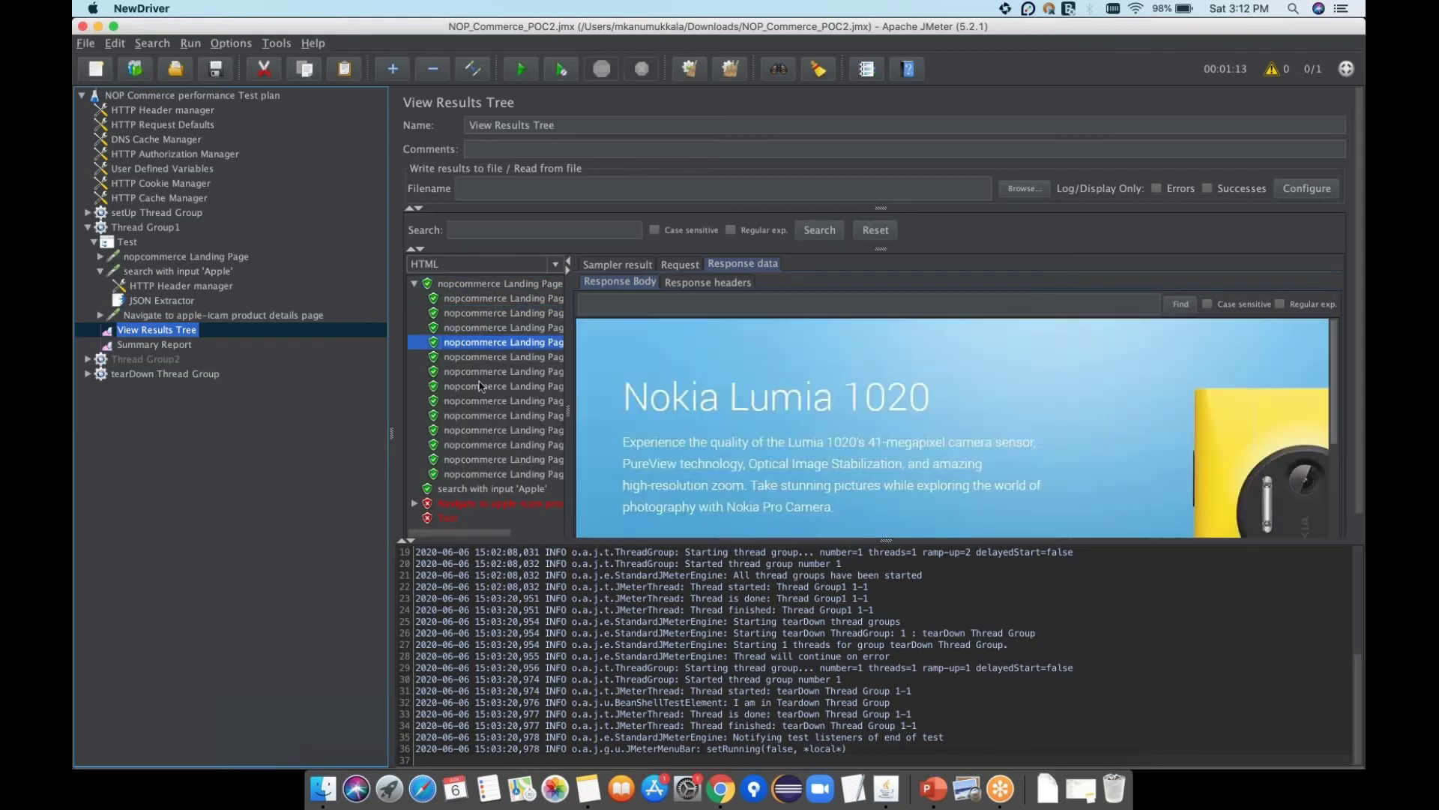
click(483, 386)
click(492, 431)
click(497, 458)
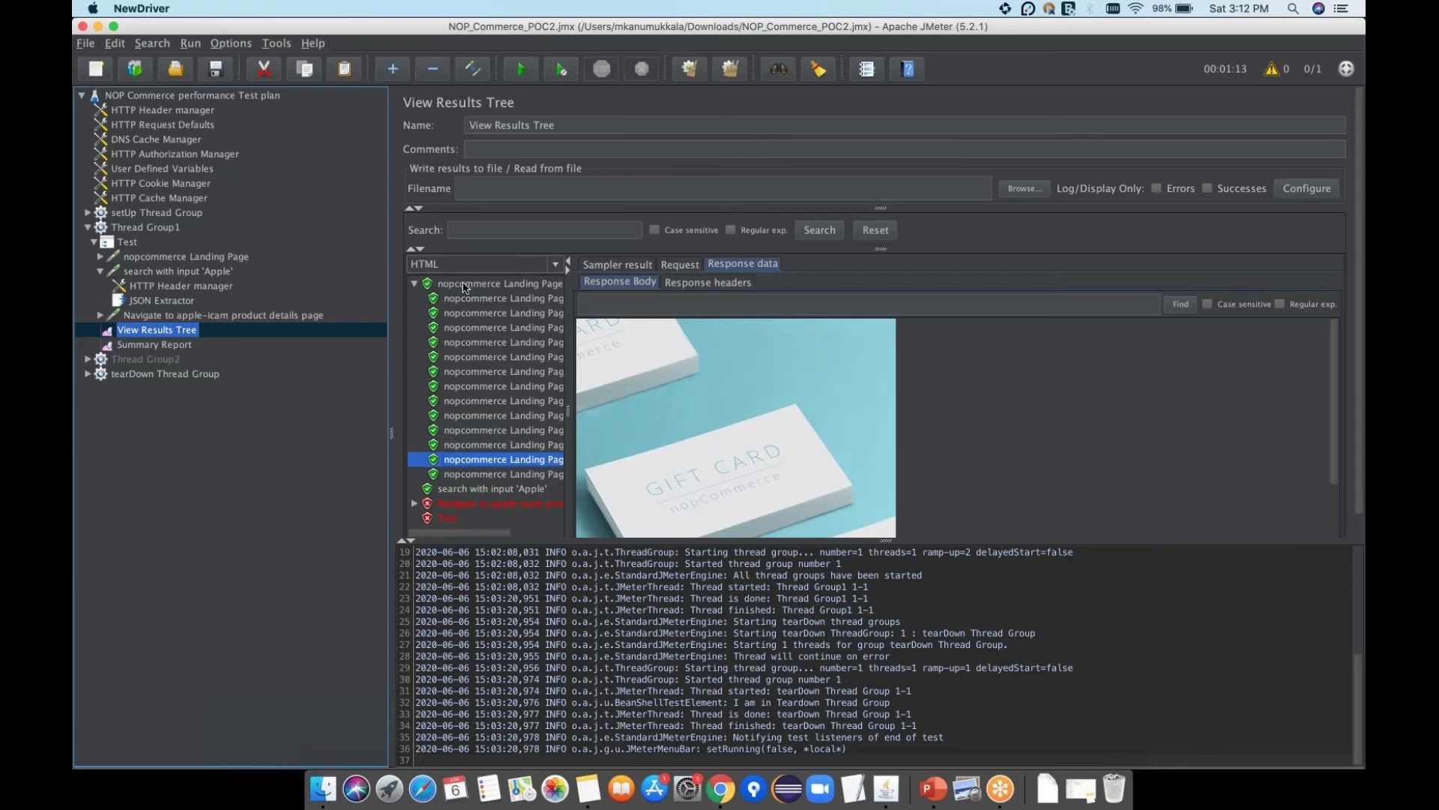
click(465, 285)
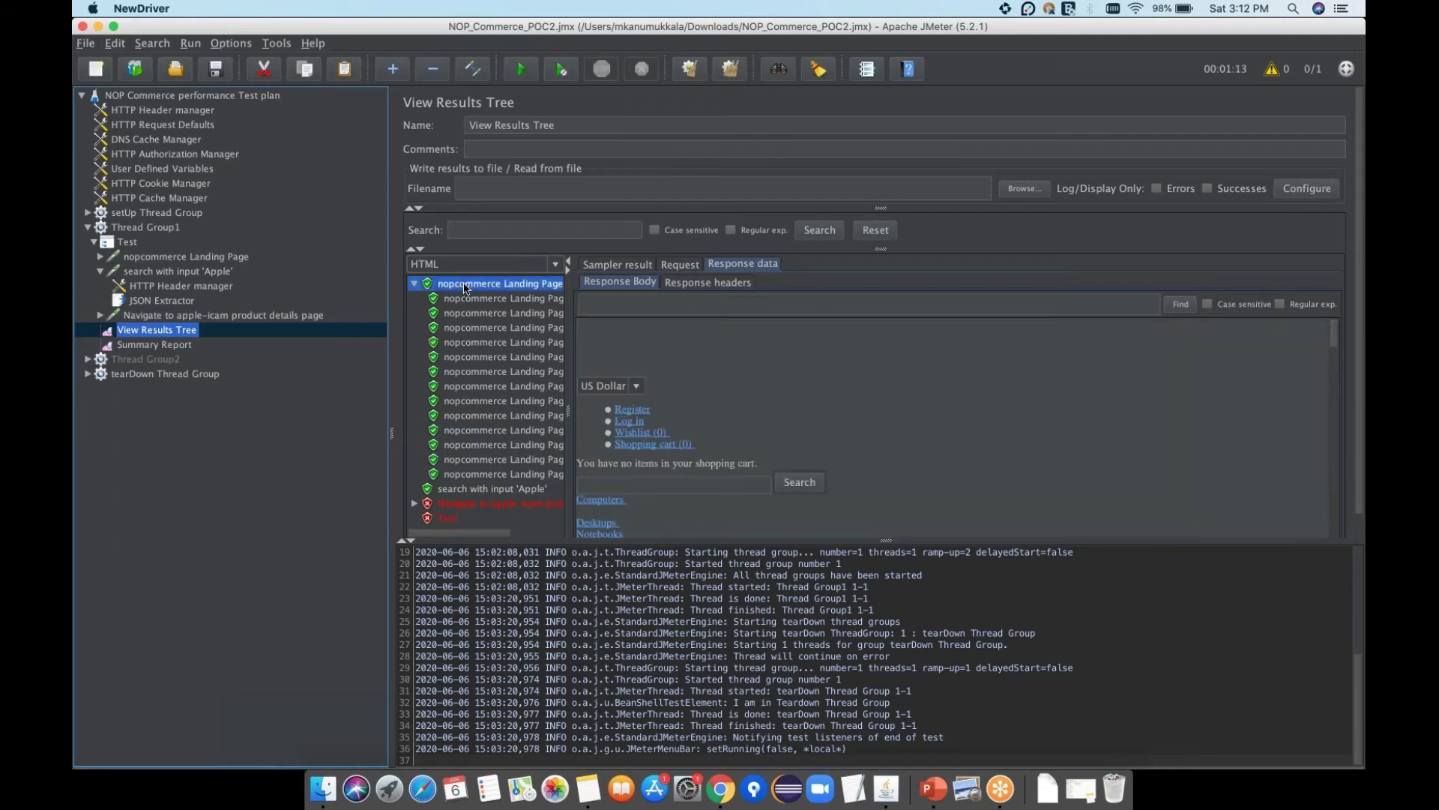
click(414, 284)
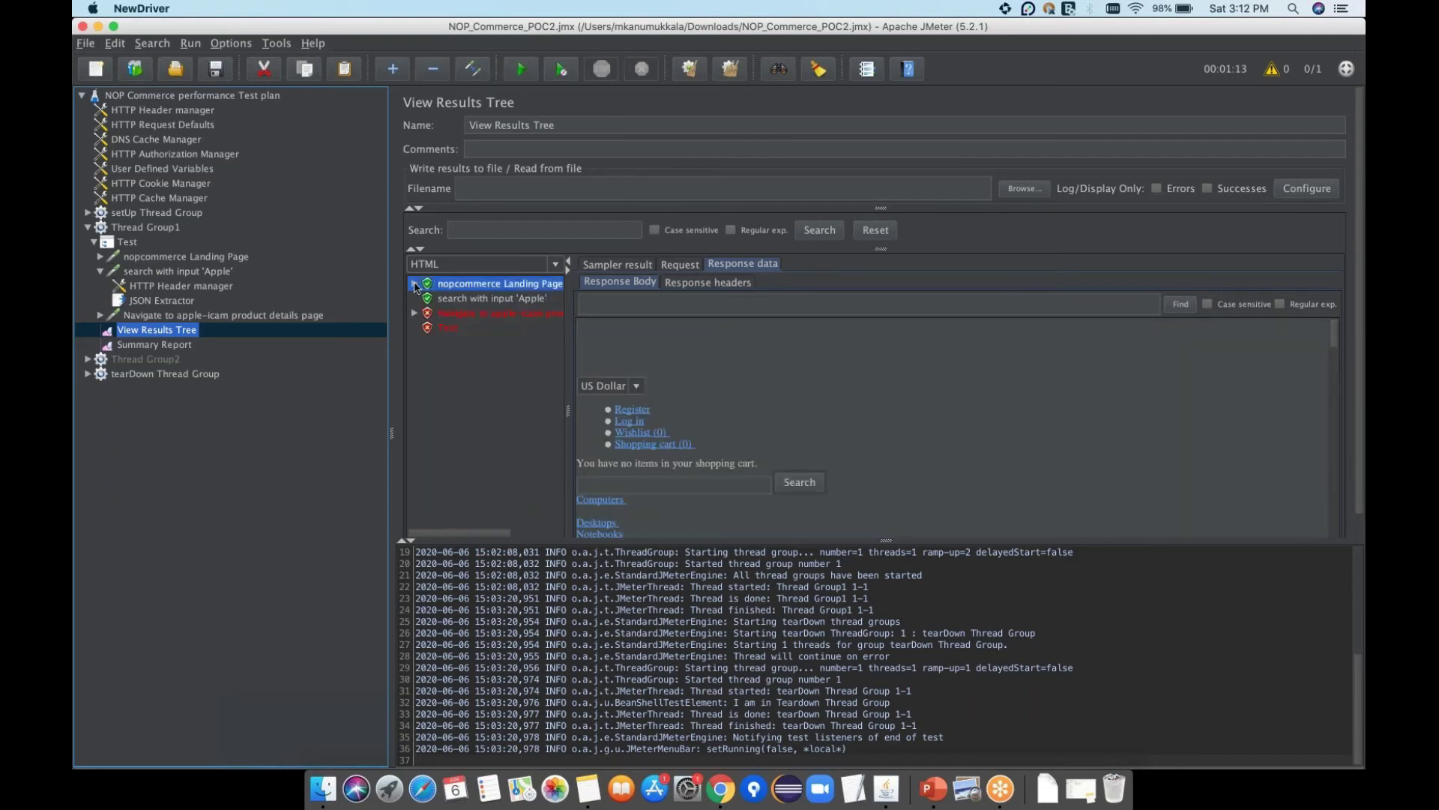
- Compare the JSON Extractor's scope options with the search sample's response and the landing page's sub-samples in the results tree
click(164, 302)
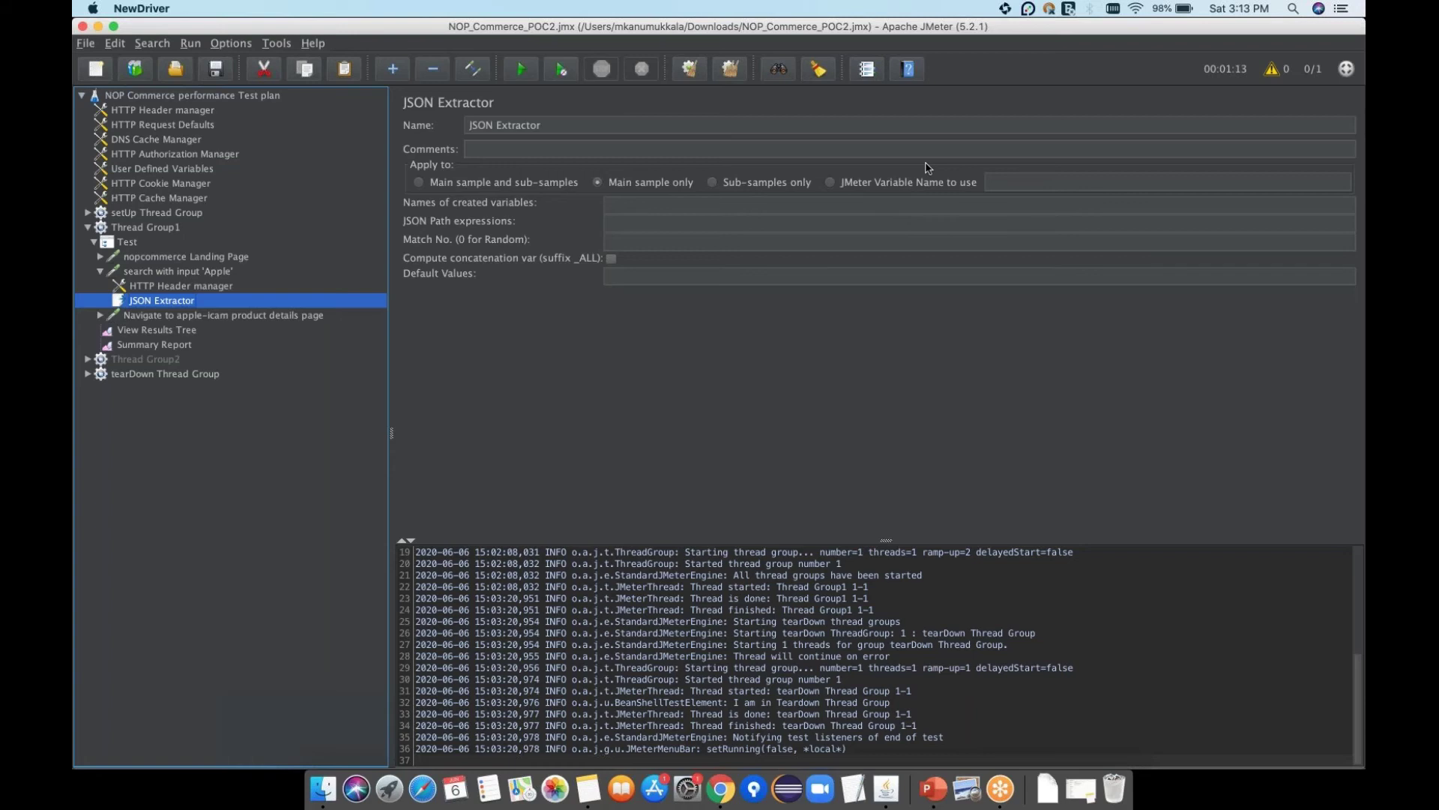
click(137, 347)
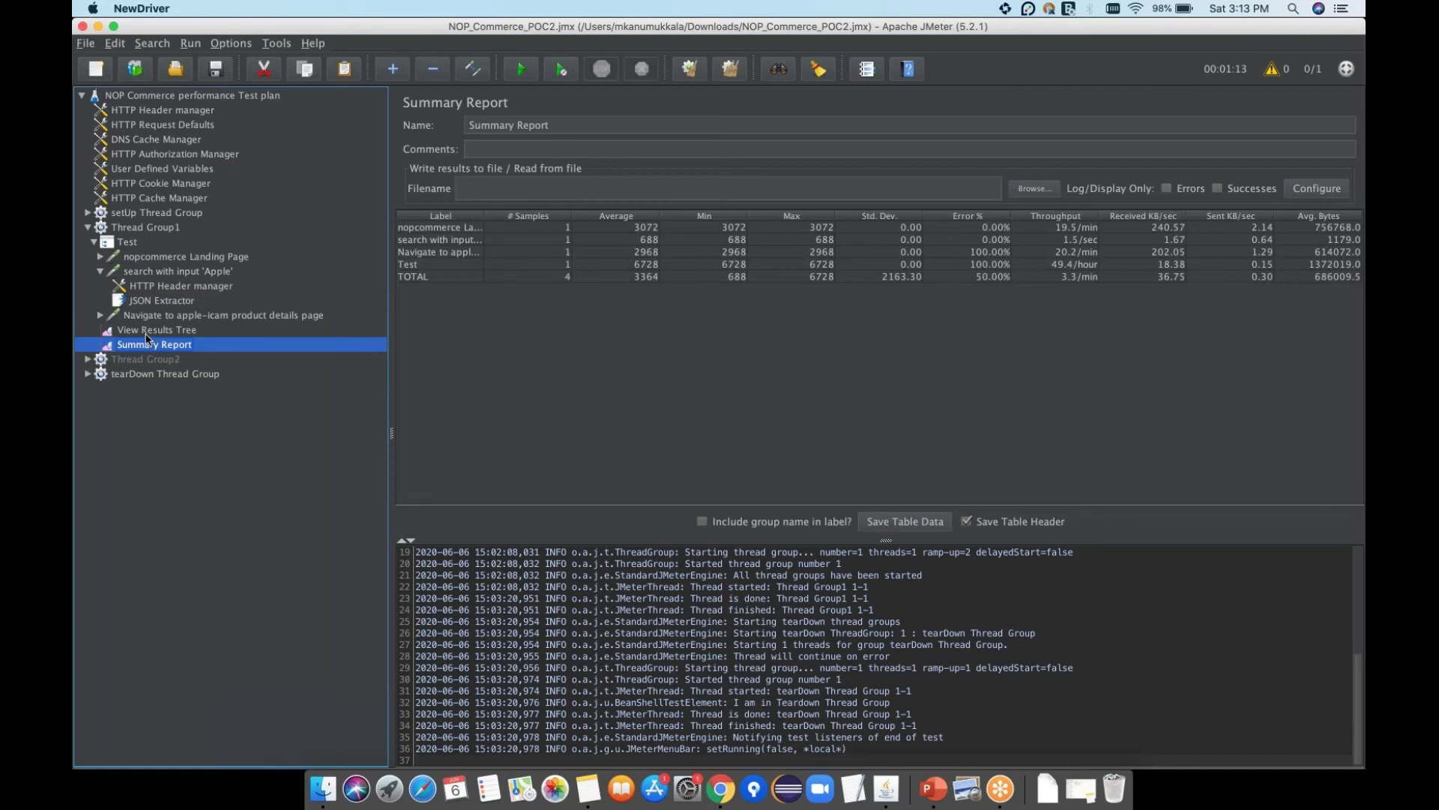
click(148, 330)
click(450, 299)
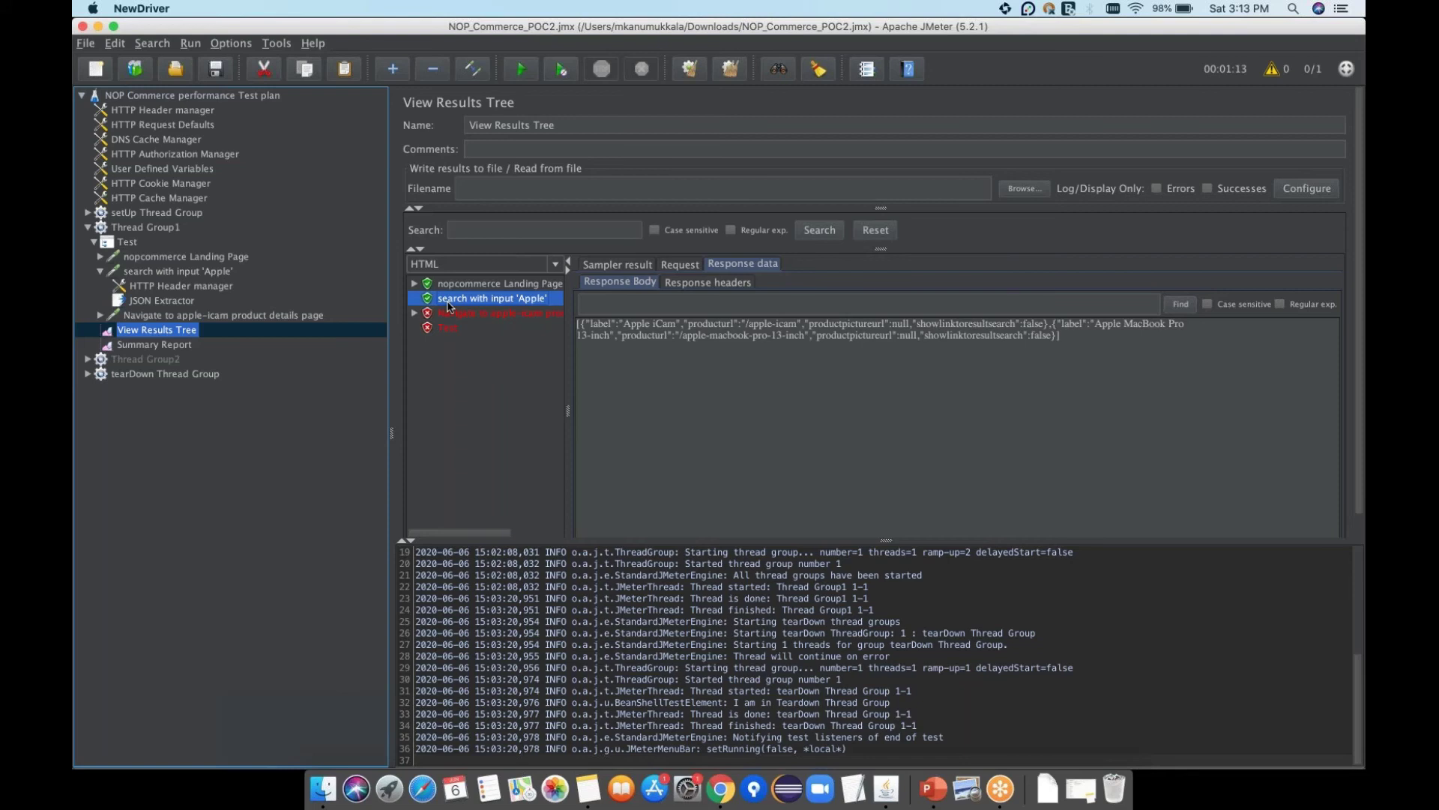
click(149, 302)
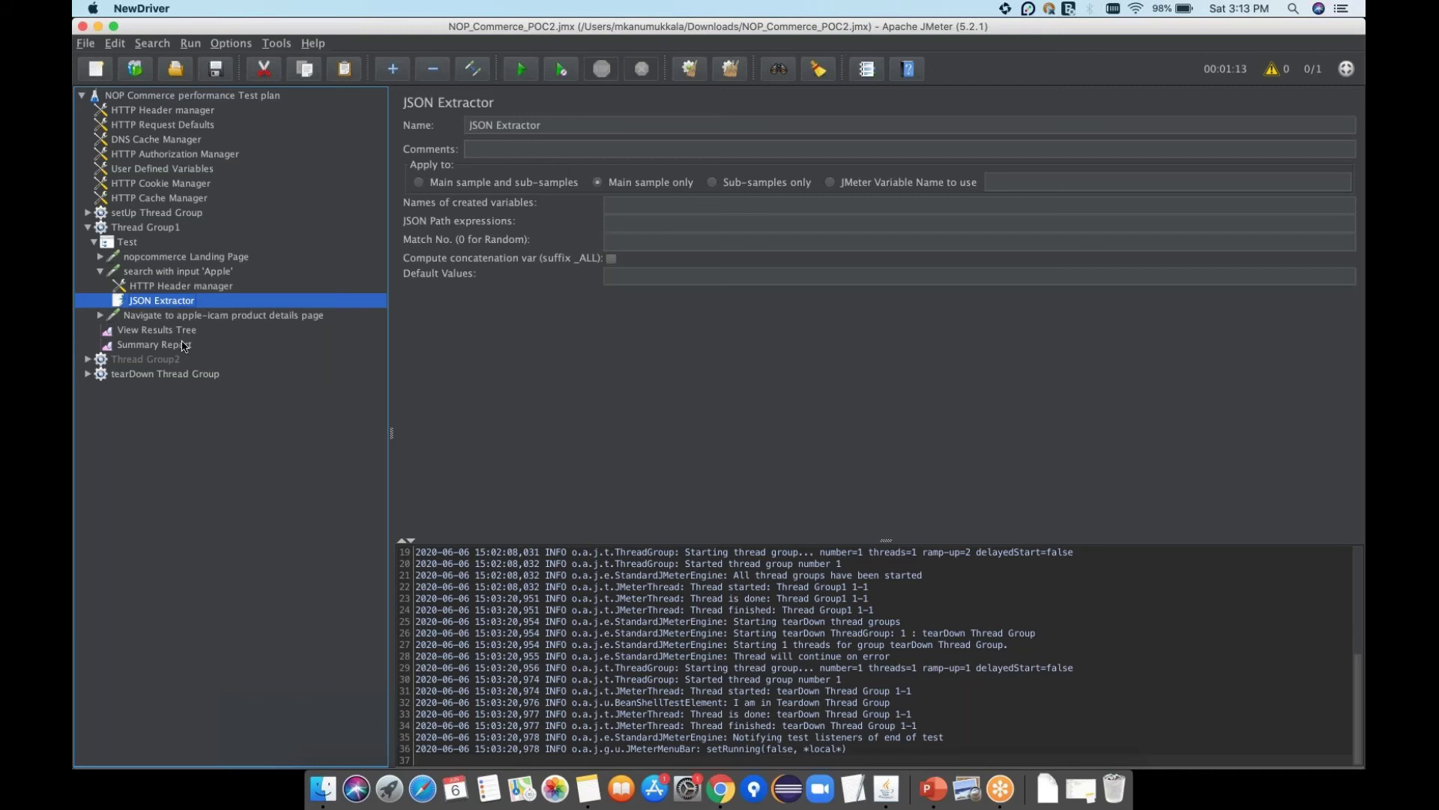
click(183, 345)
click(166, 332)
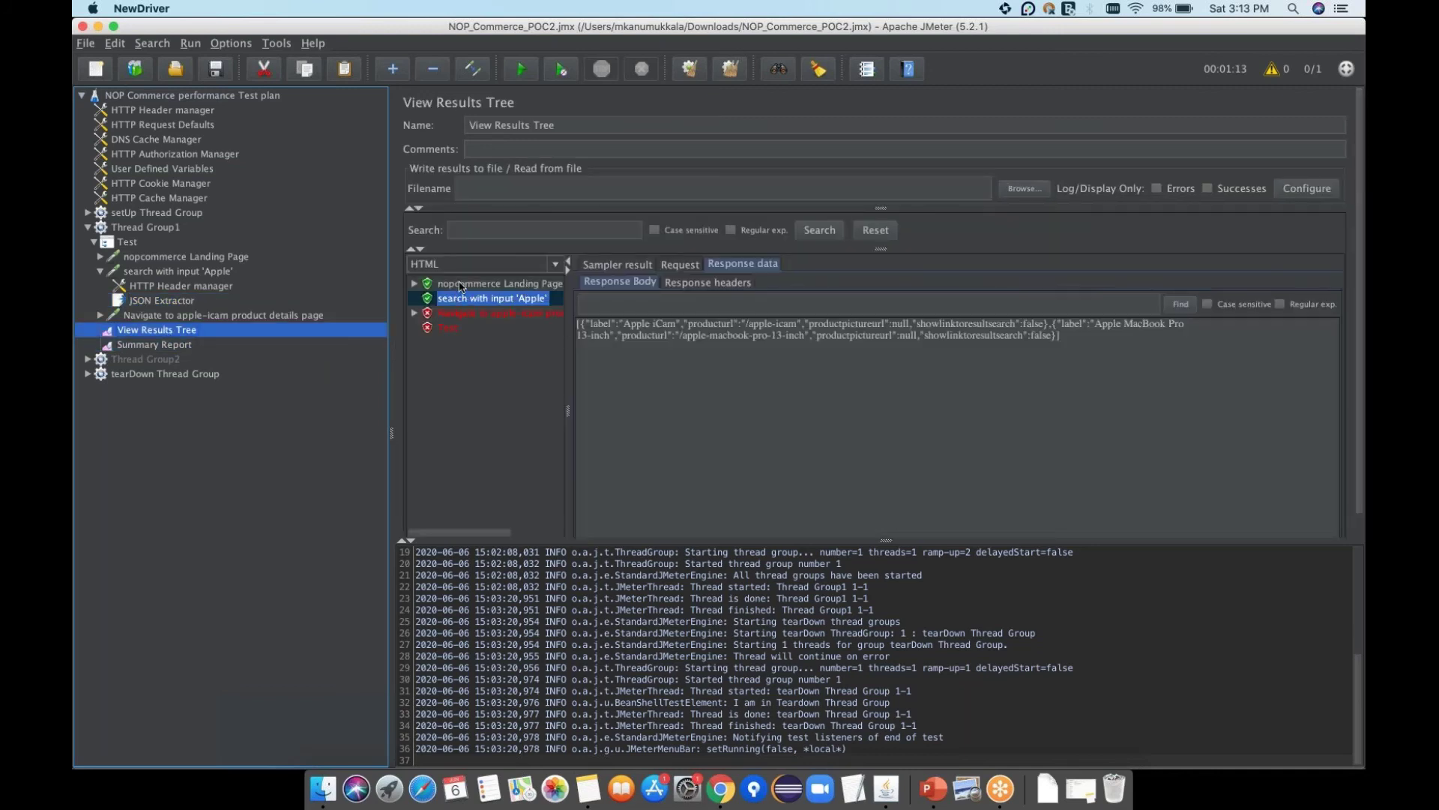
double_click(469, 286)
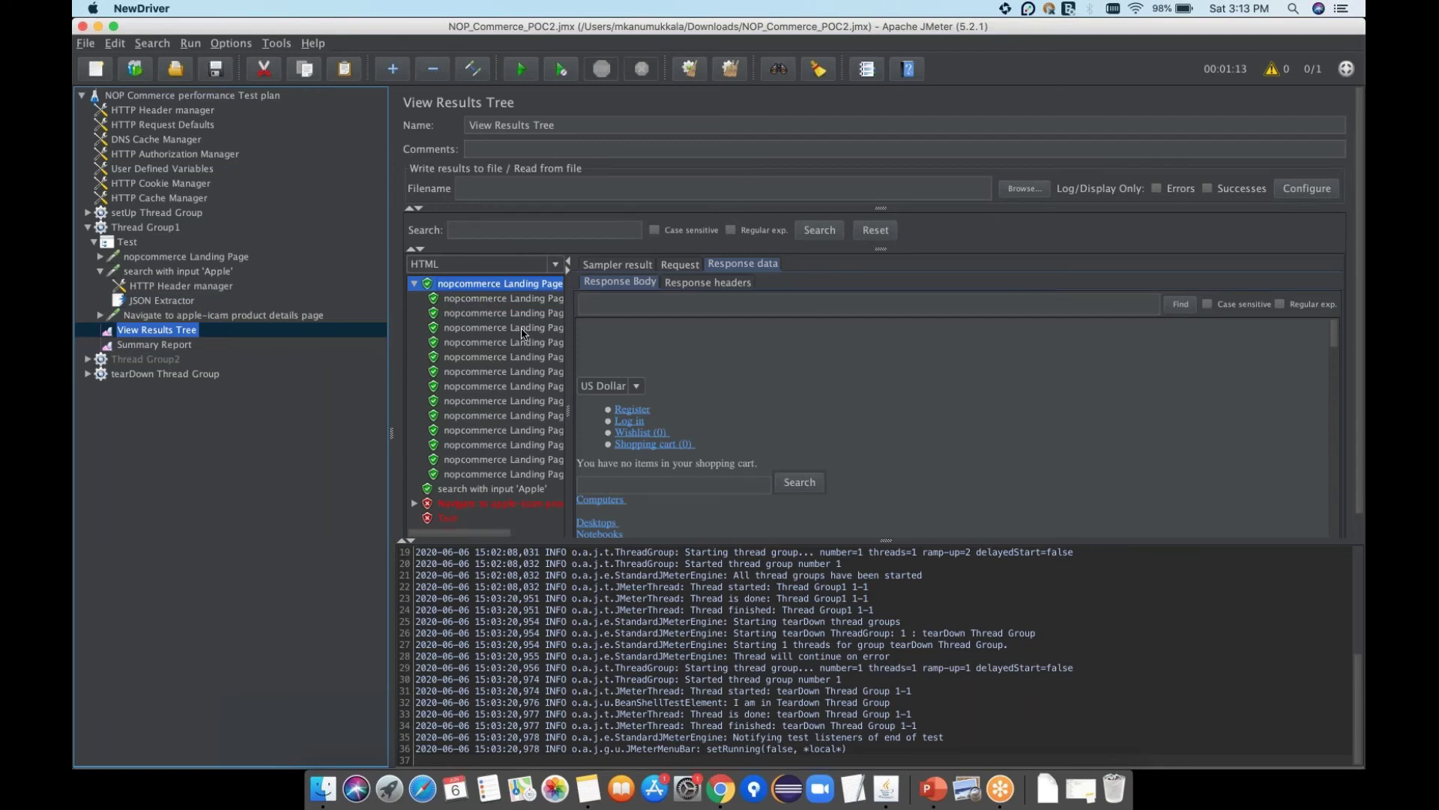
- Try the Sub-samples only scope in the JSON Extractor and set it to apply to Main sample only
click(162, 300)
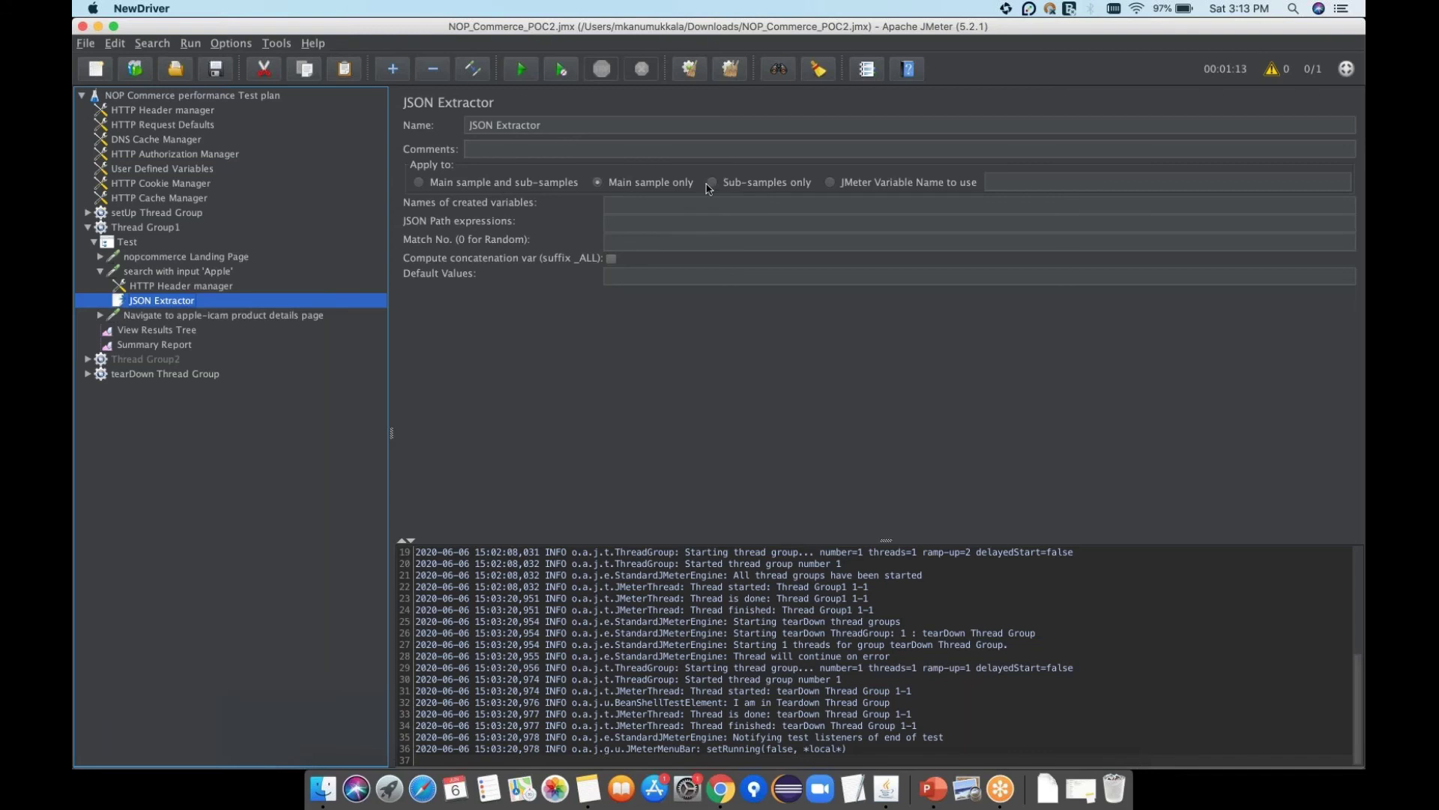
click(712, 184)
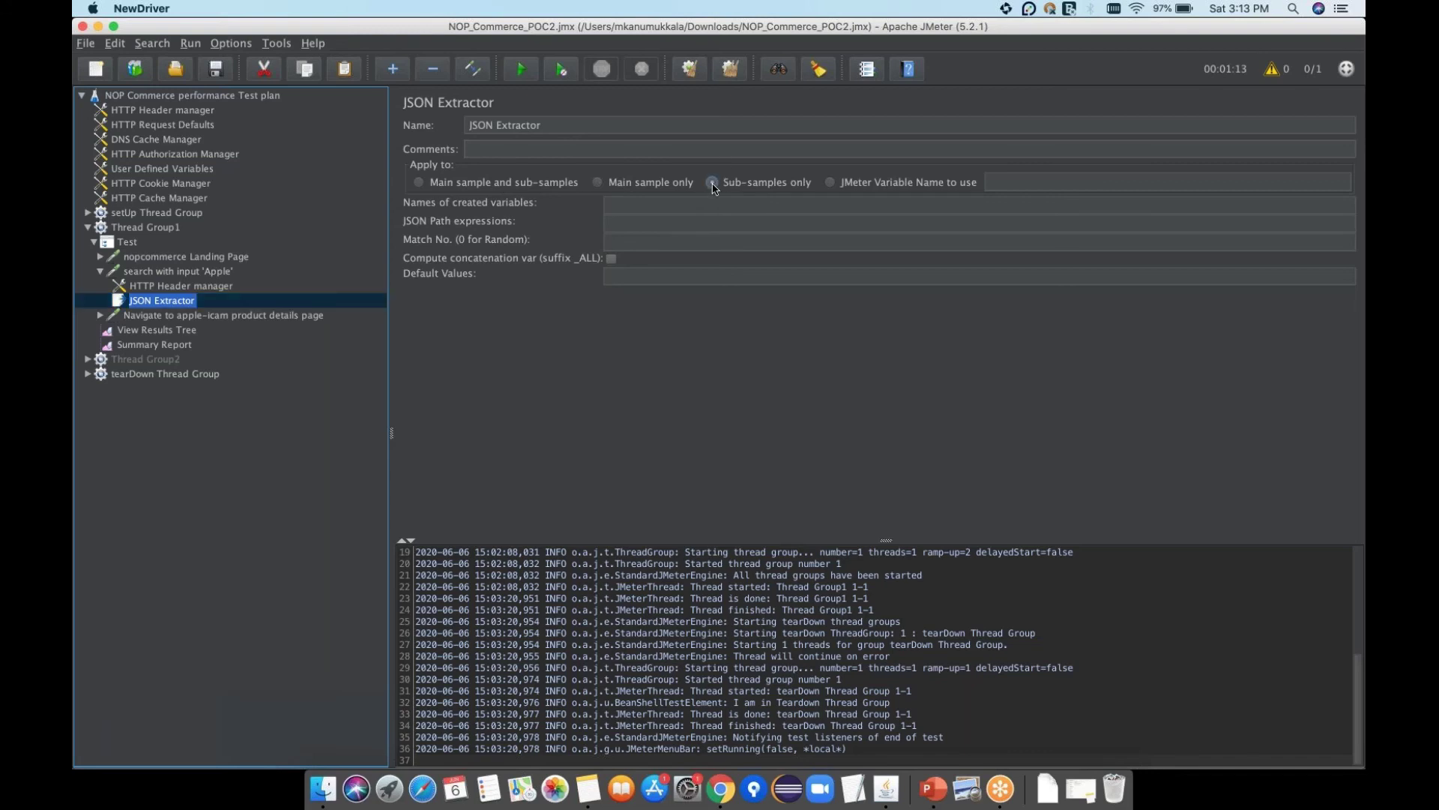
click(597, 183)
click(538, 187)
click(664, 188)
- Set the JSON Extractor's created variable name to productName
click(657, 201)
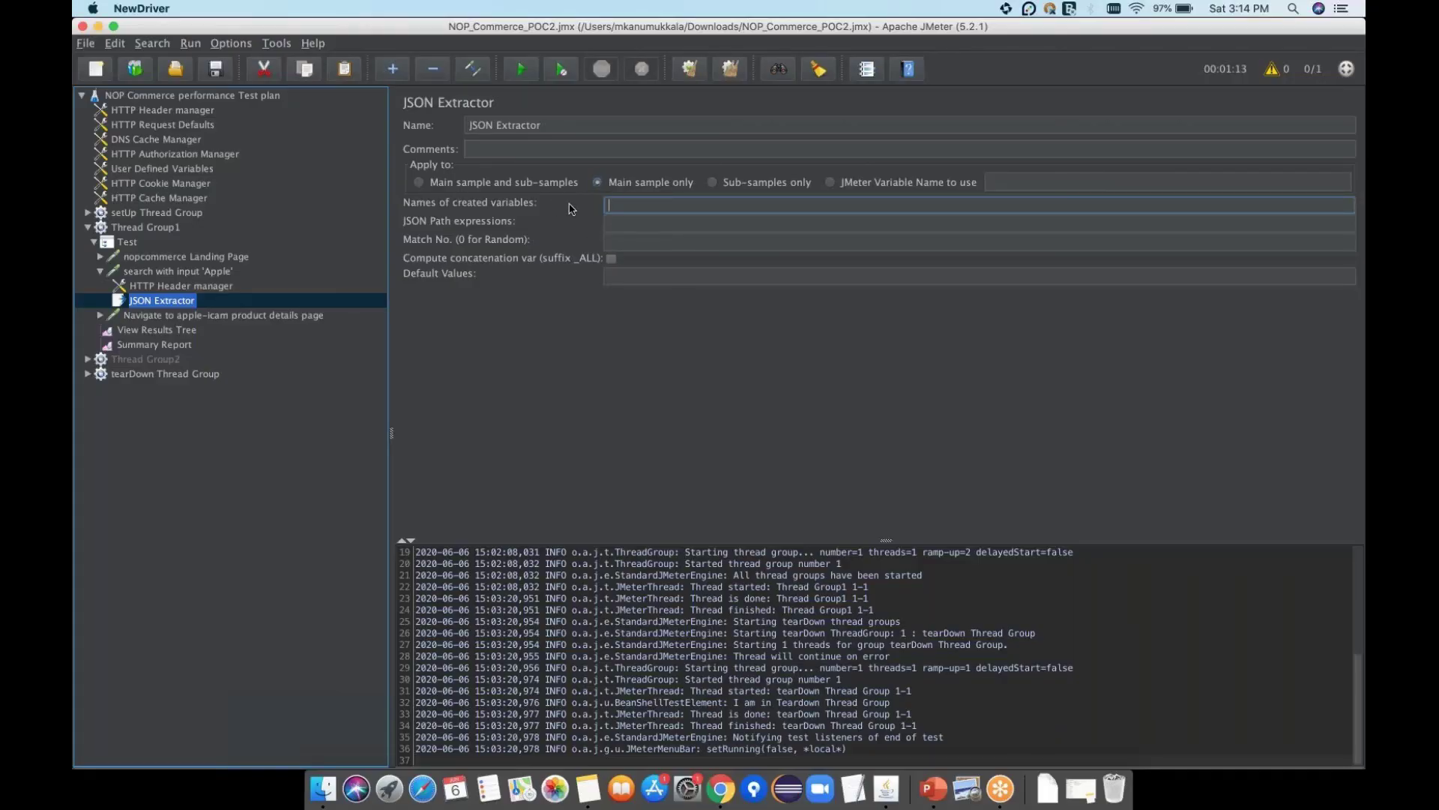
text(produ)
key(BackSpace)
key(BackSpace)
key(BackSpace)
key(BackSpace)
text(productName)
double_click(662, 203)
- Open the JSON Extractor's JSON Path expressions value for editing
click(636, 220)
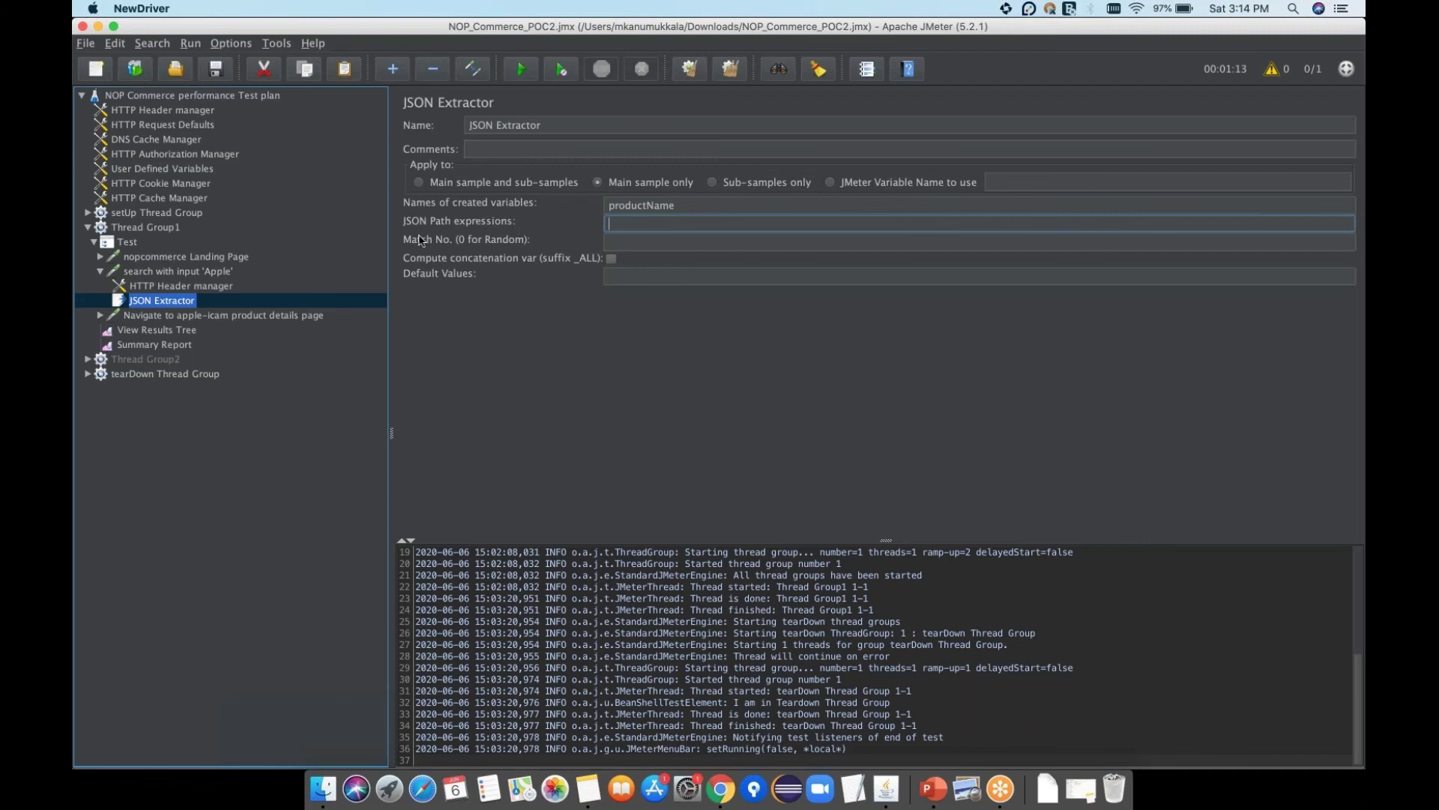